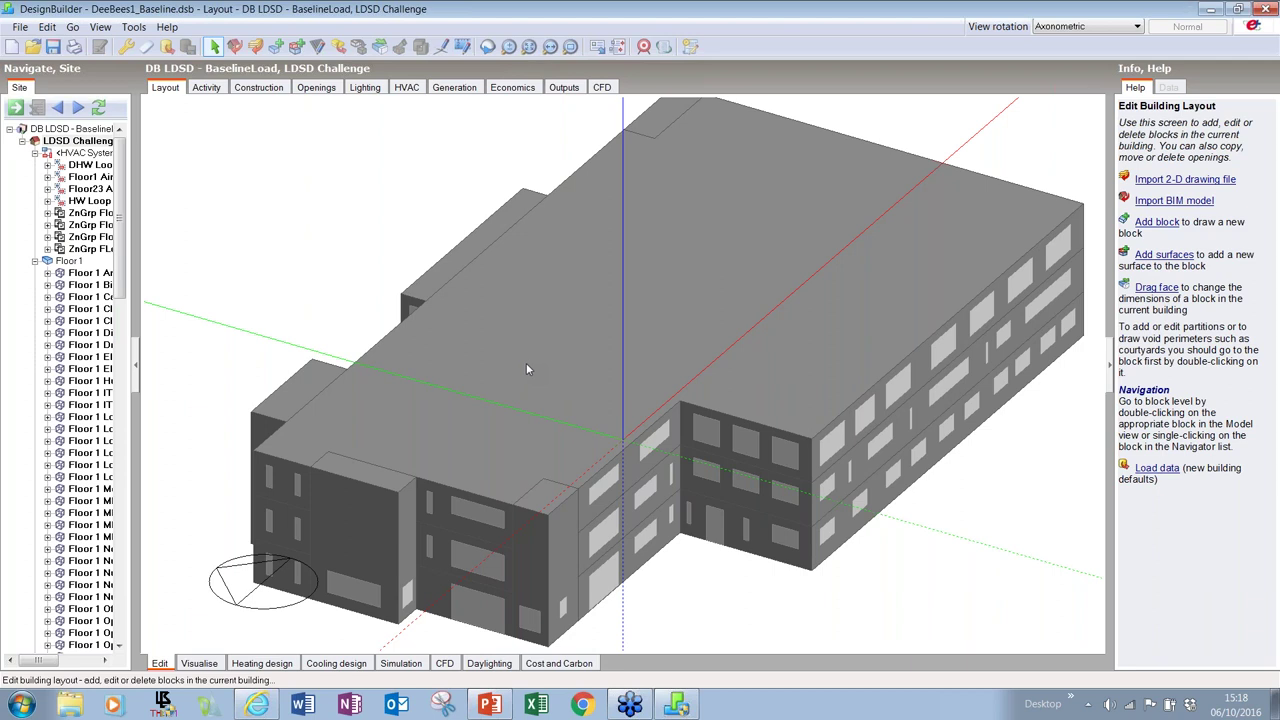
Open the baseline building's Floor 1 block and display its zone layout in Plan view.
middle_drag(511, 355, 326, 231)
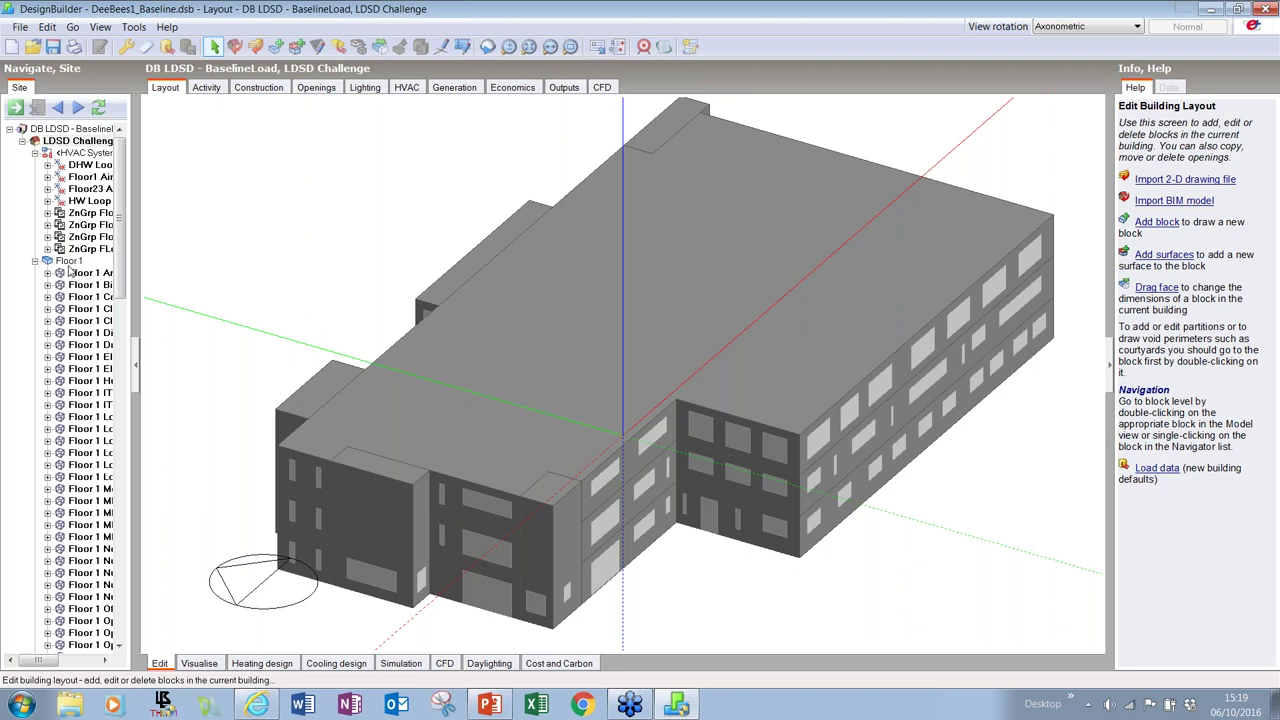
click(72, 262)
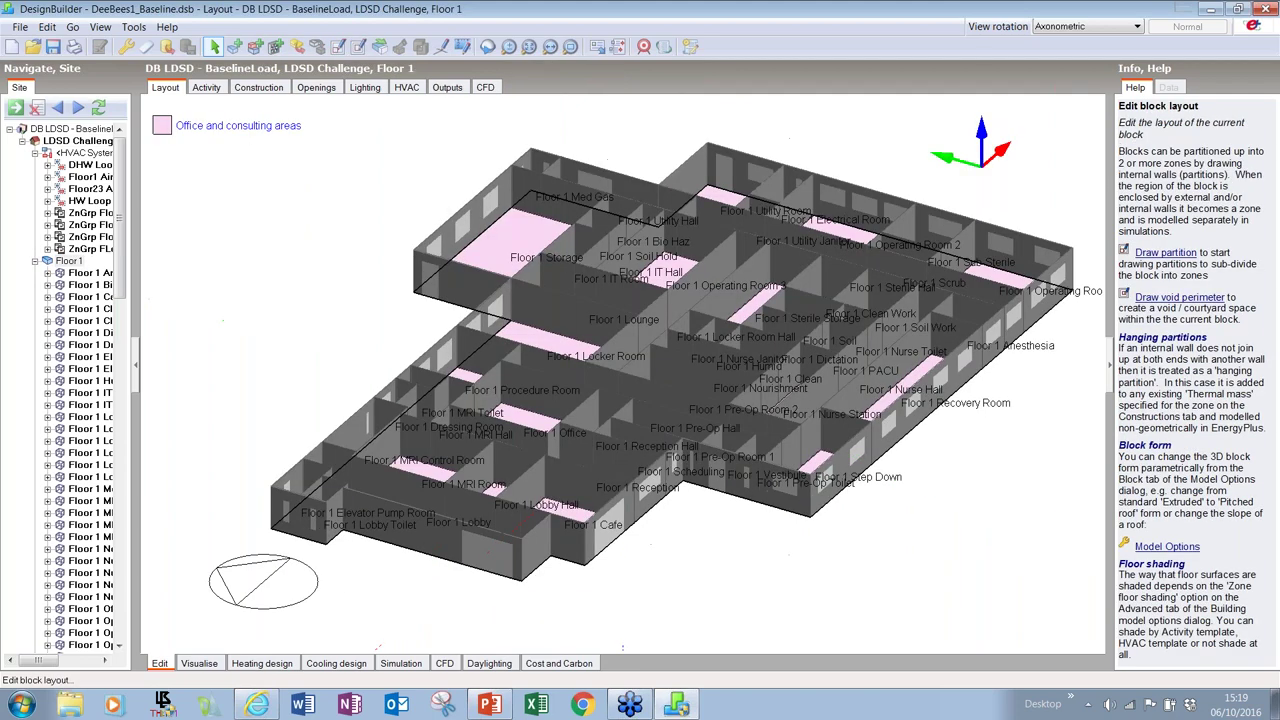
click(1040, 29)
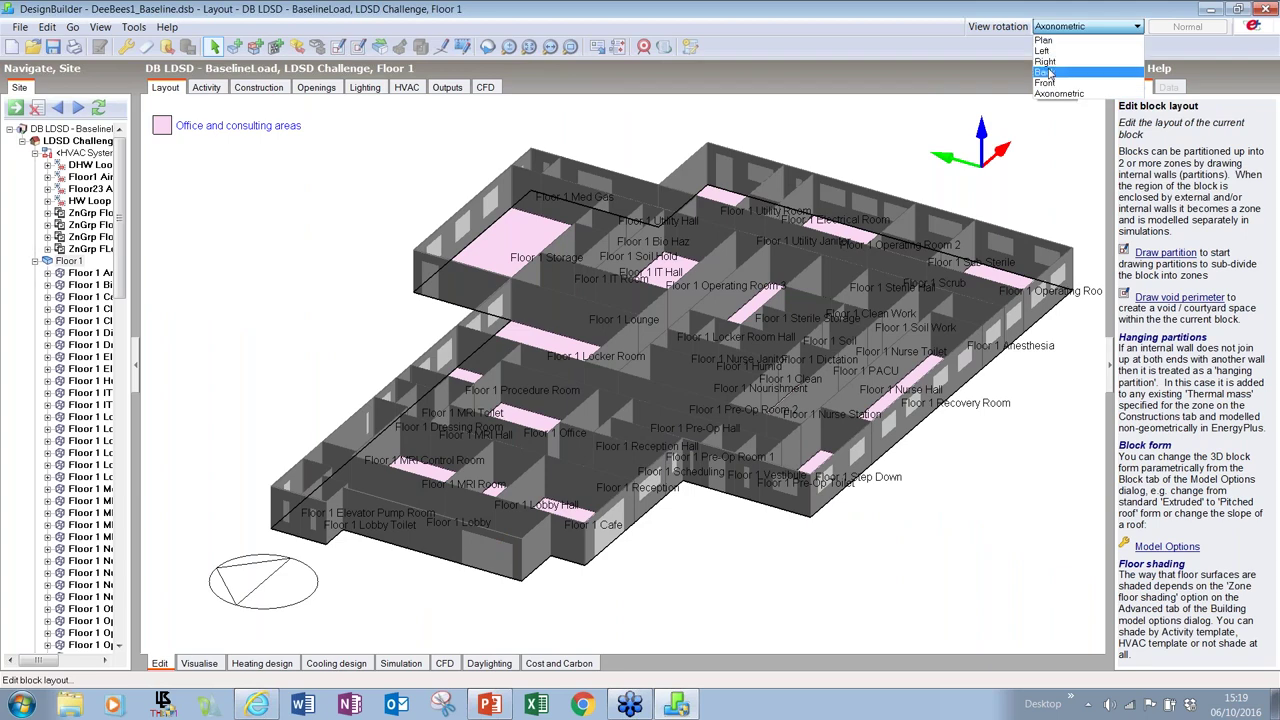
click(1046, 40)
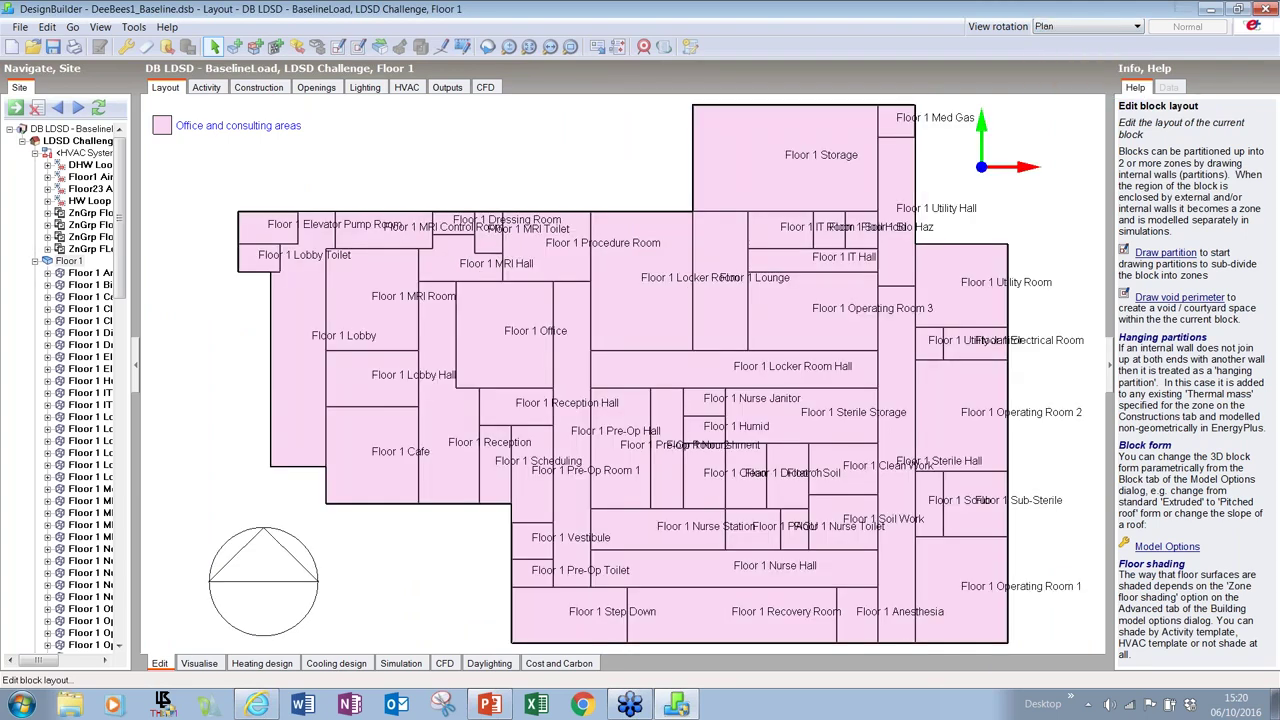
Review the Floor 2 and Floor 3 zone layouts in the baseline model, and open its HVAC system.
click(34, 261)
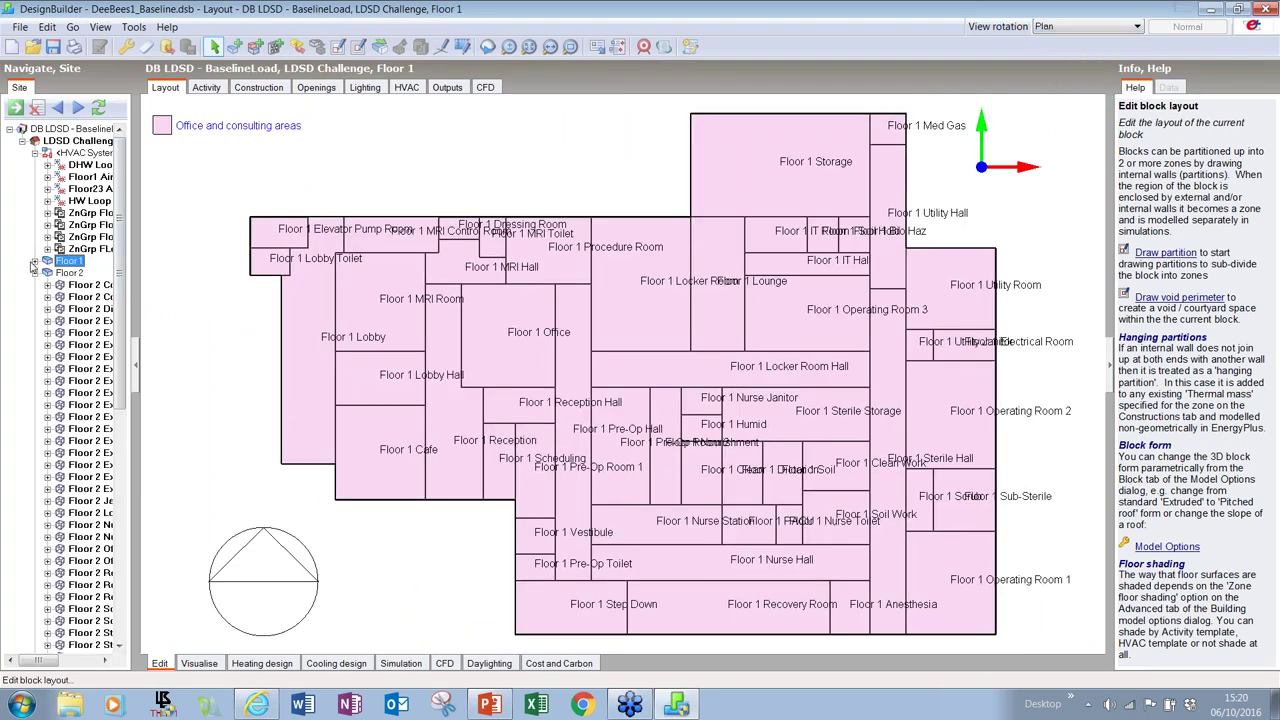
click(71, 274)
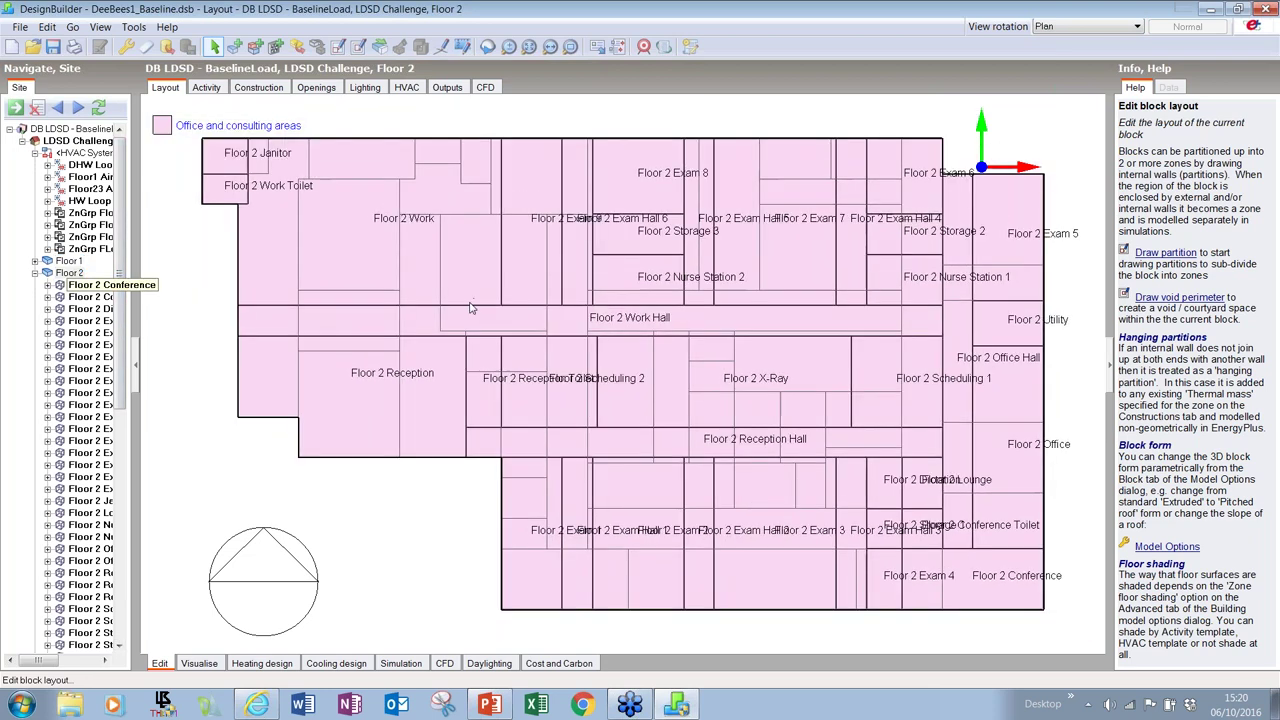
click(35, 273)
click(76, 286)
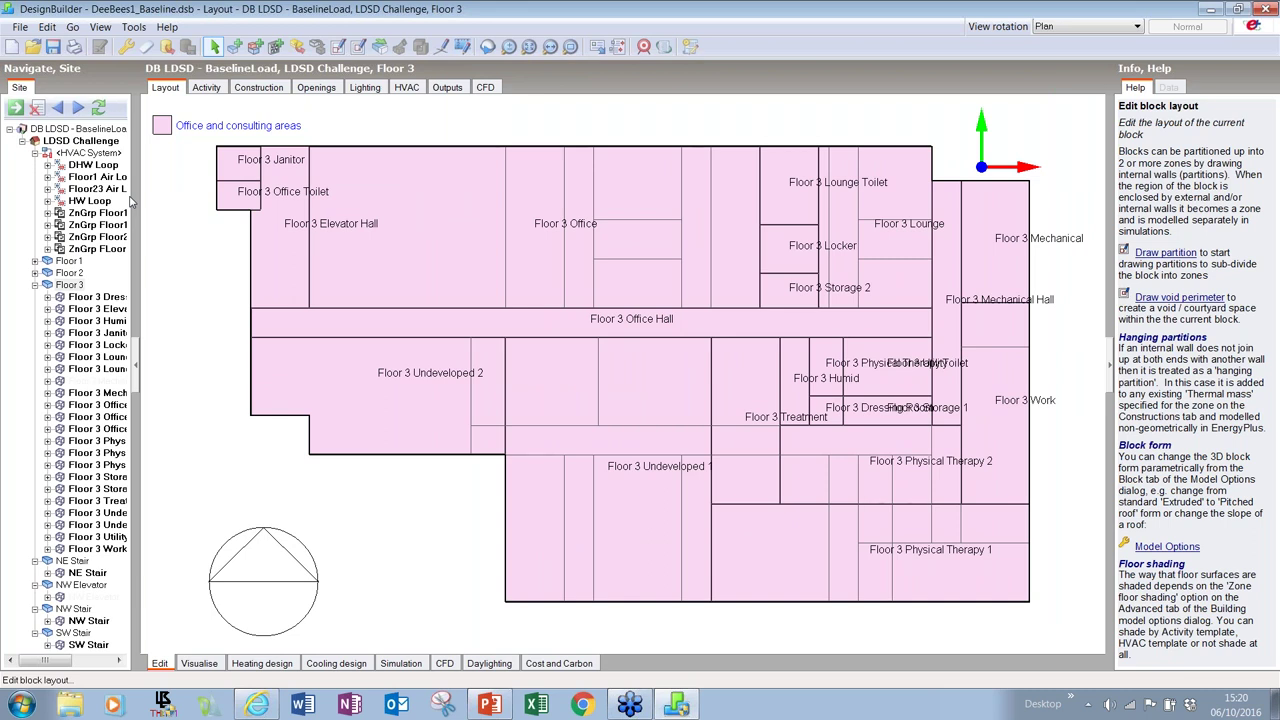
click(90, 153)
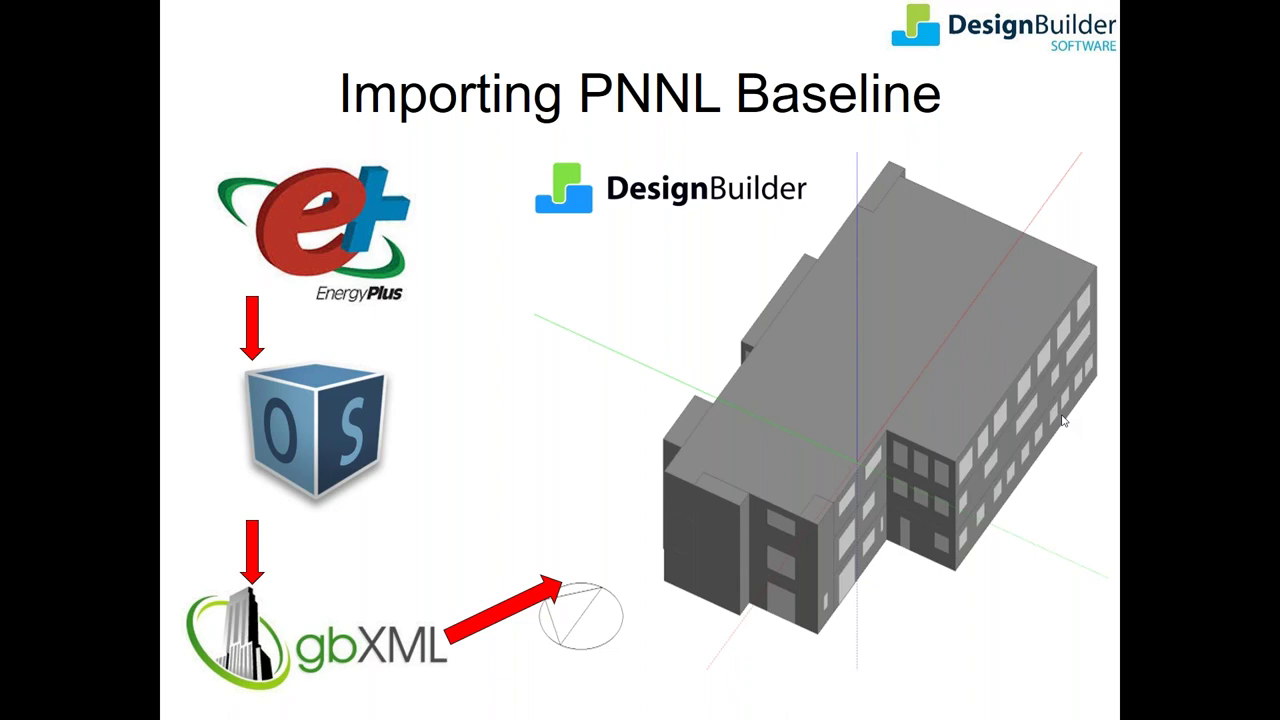
key(Right)
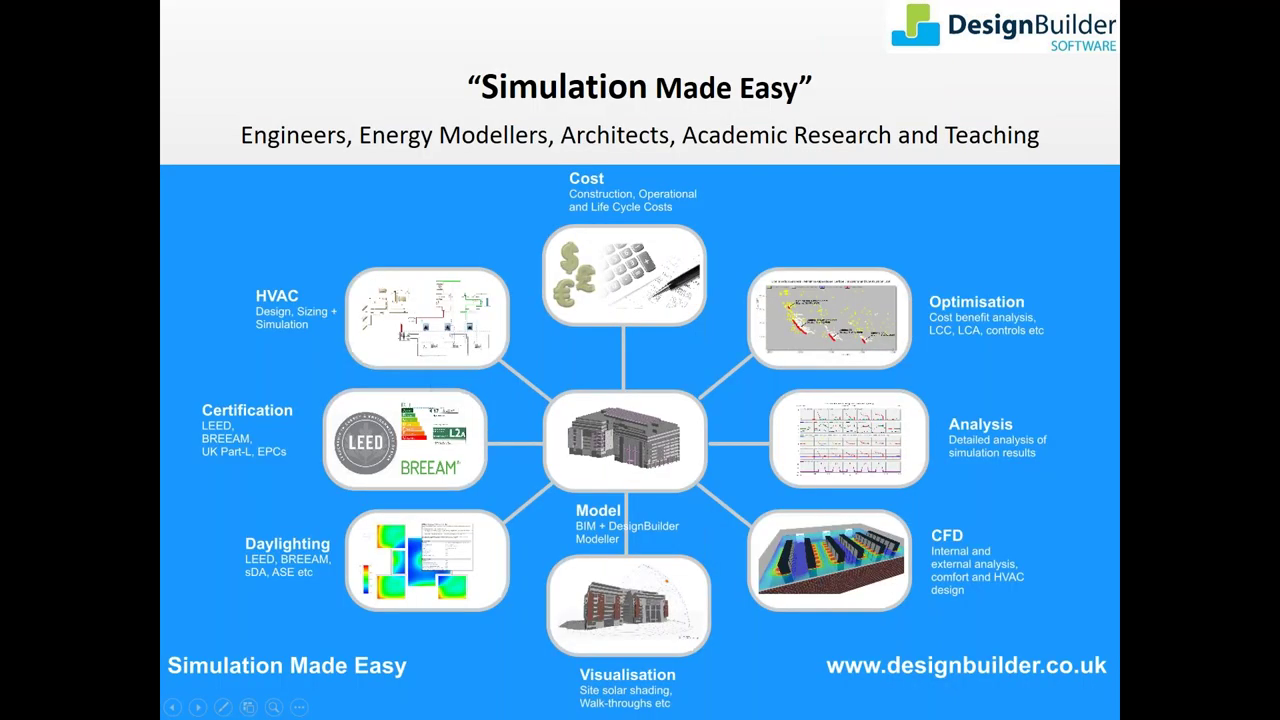
key(Right)
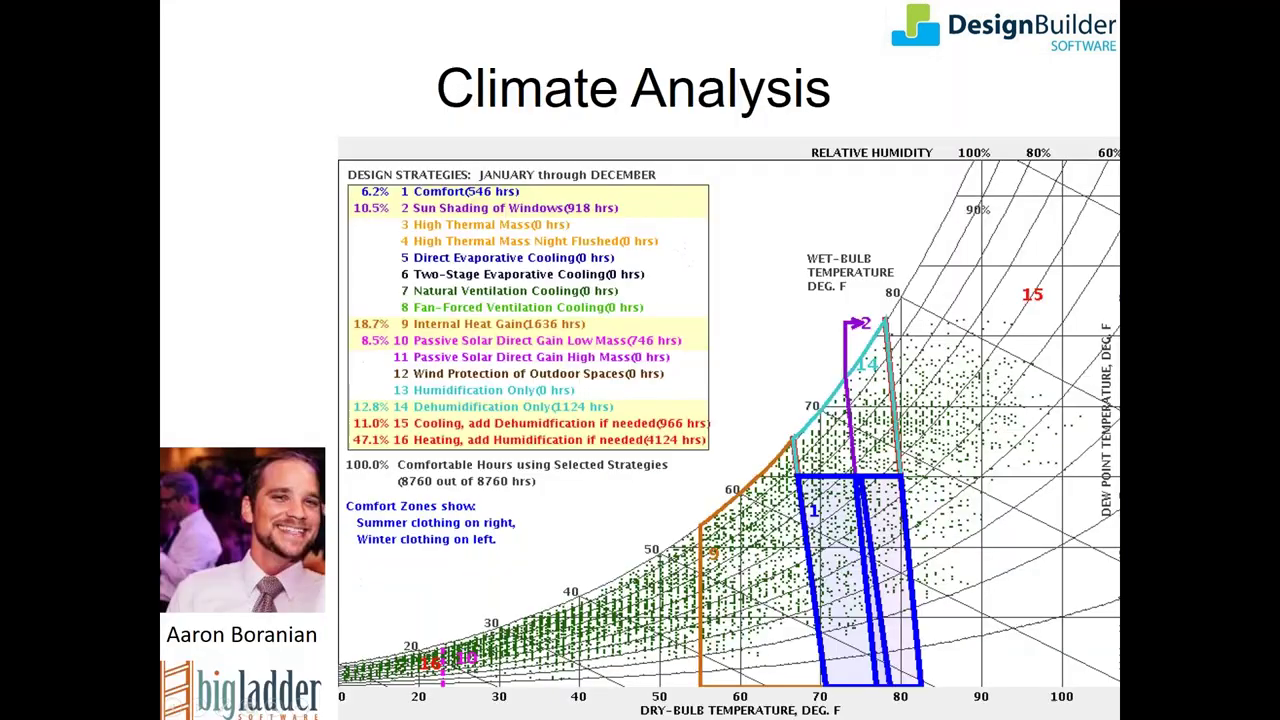
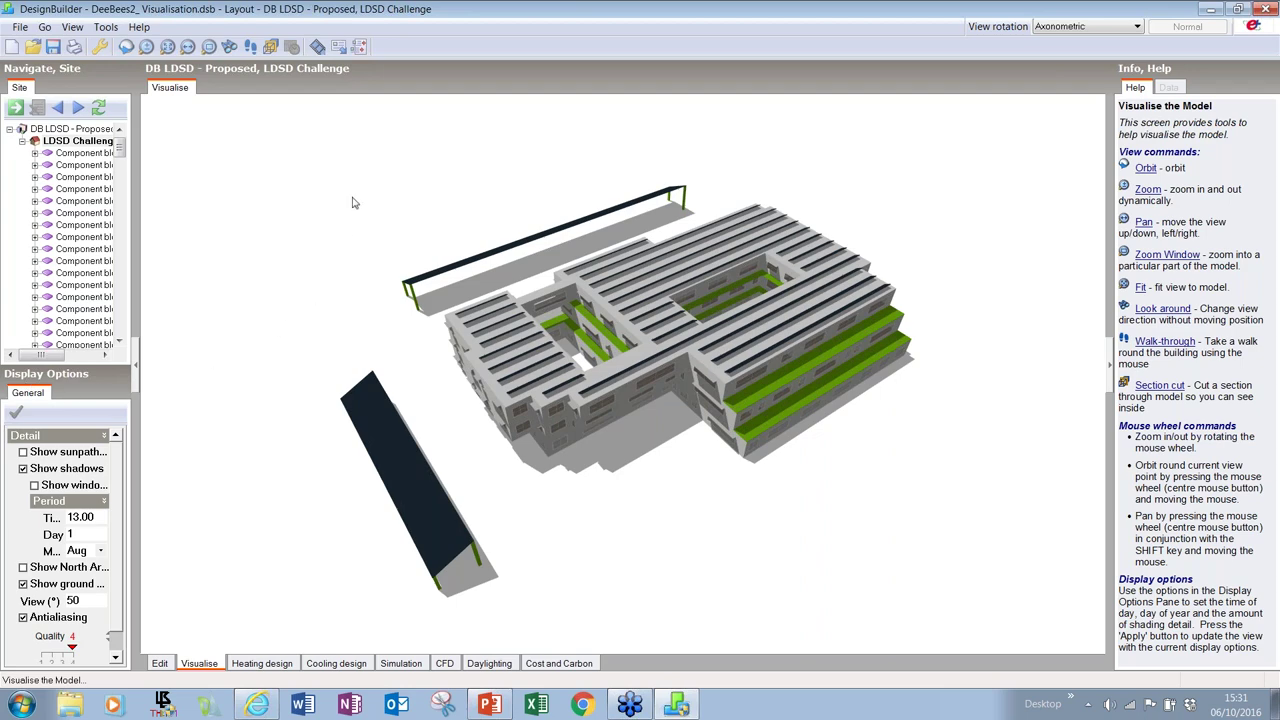
Orbit the rendered proposed design to inspect the building, courtyards and detached solar canopies from the opposite side.
click(126, 47)
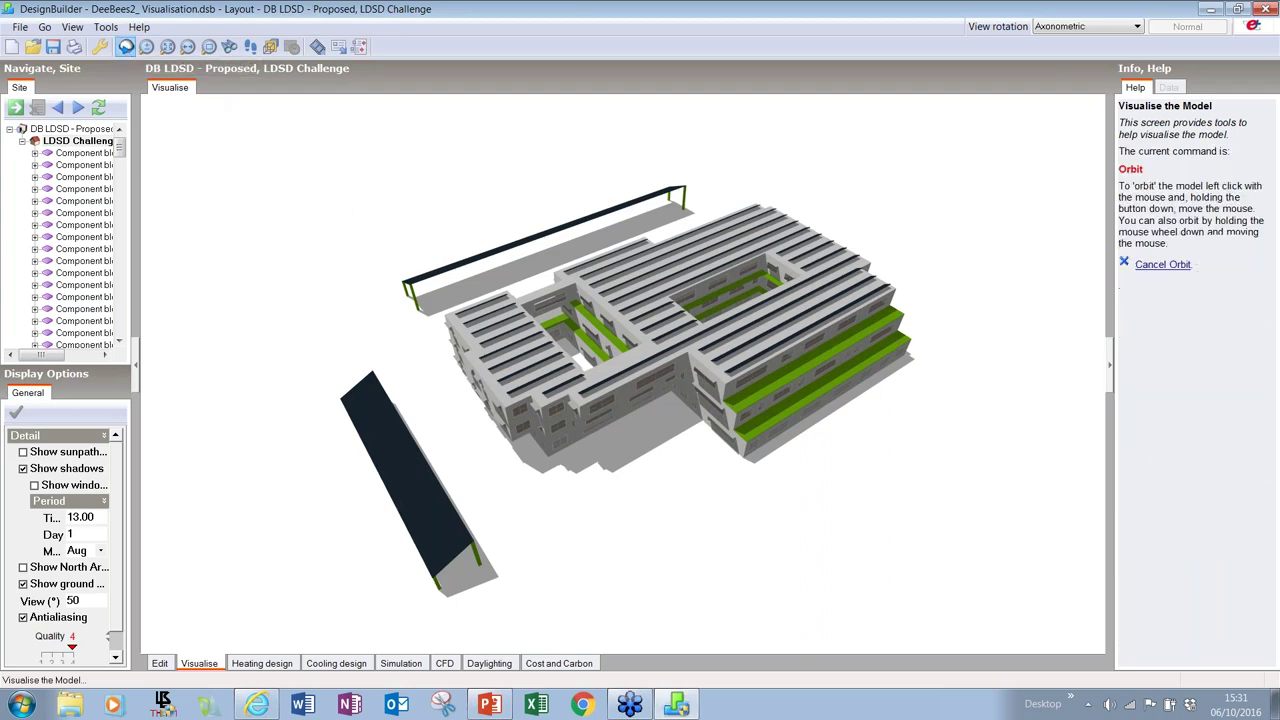
drag(288, 332, 802, 458)
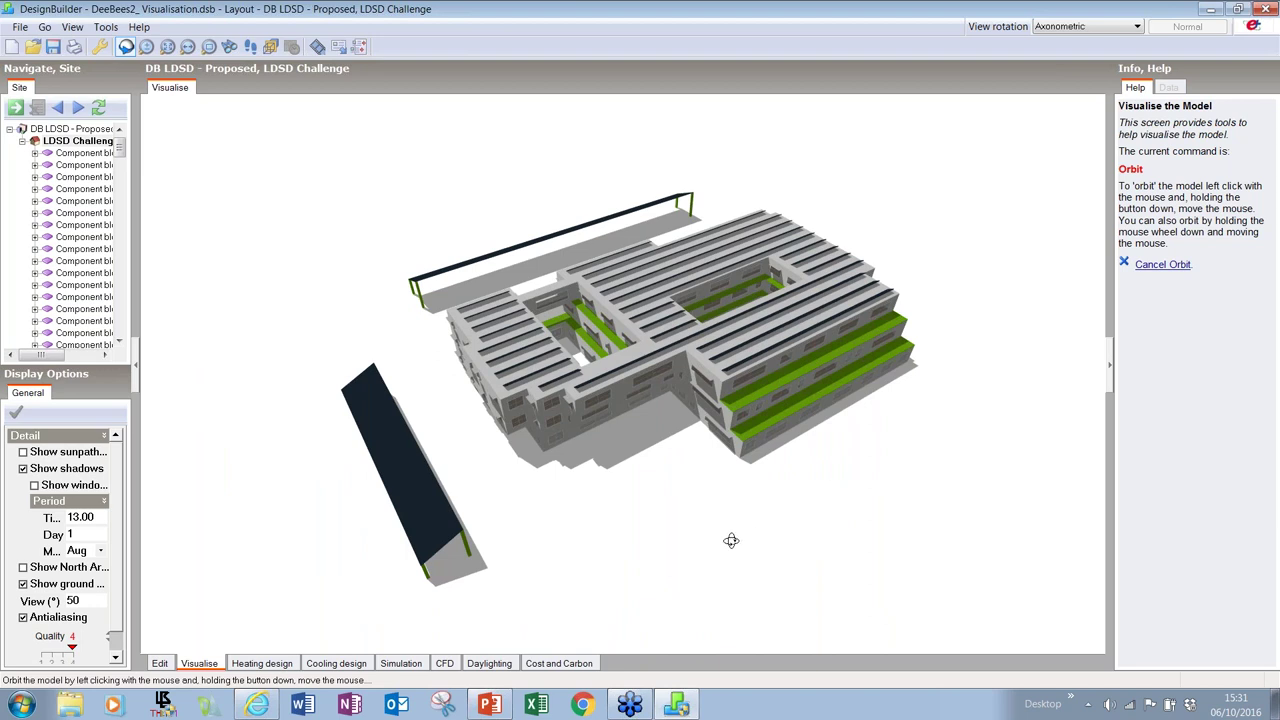
drag(347, 464, 549, 452)
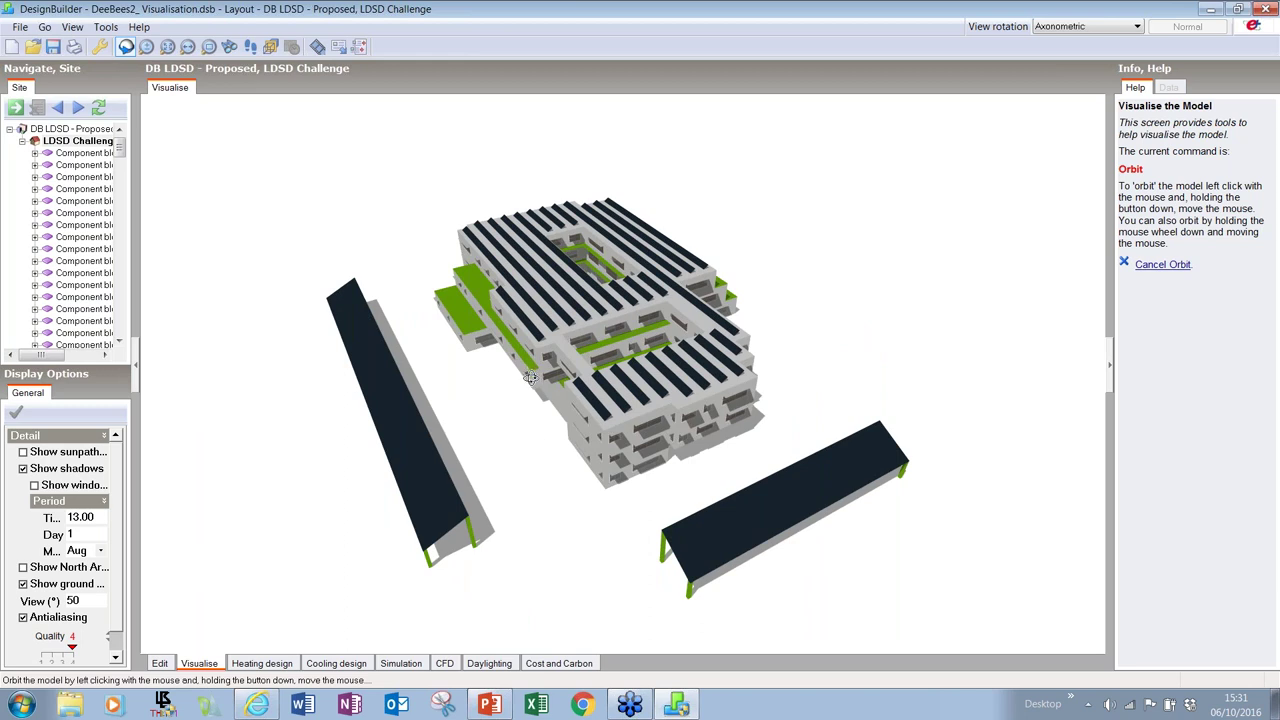
key(Escape)
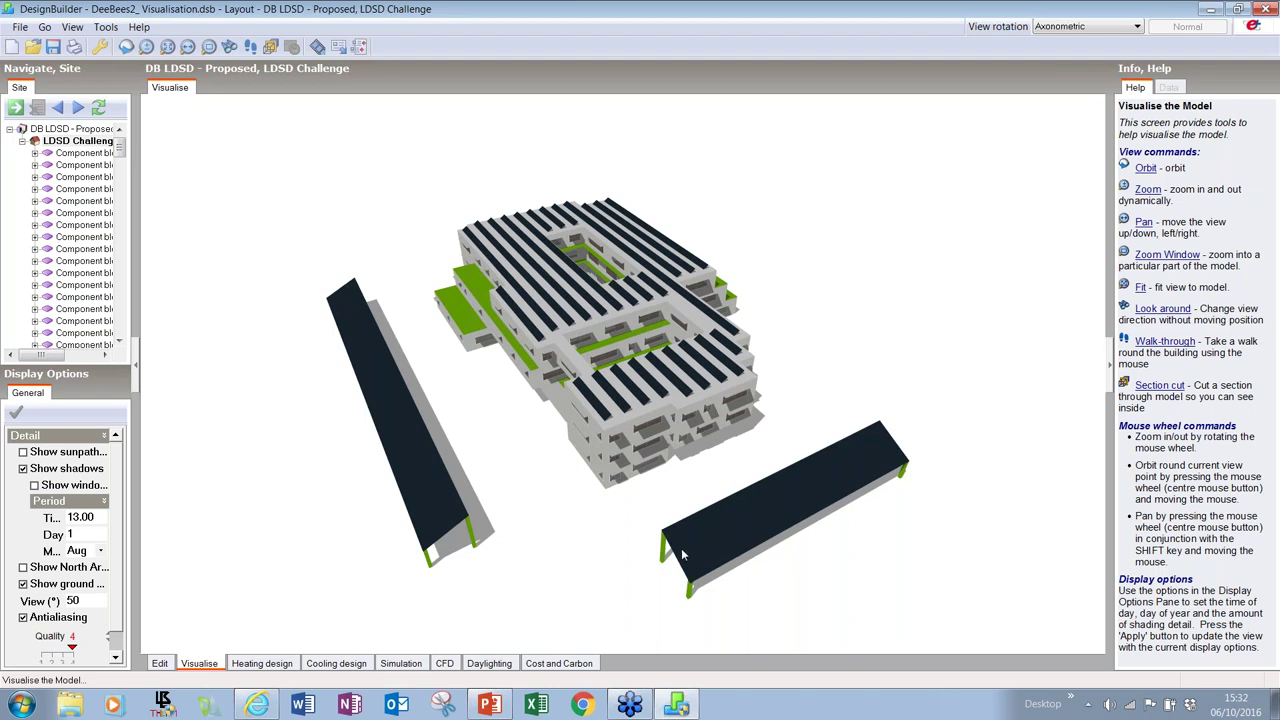
Return the proposed model to the edit view and display the Floor1 block's zone layout in Plan view.
click(159, 664)
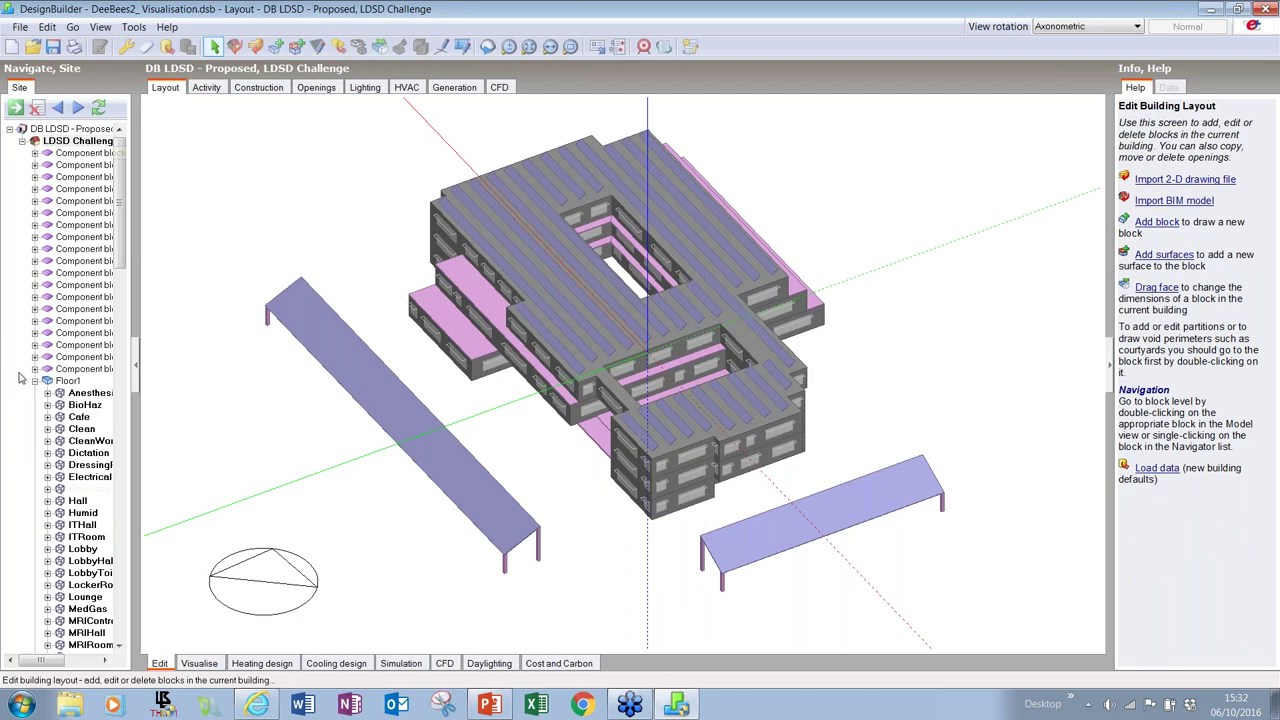
click(67, 381)
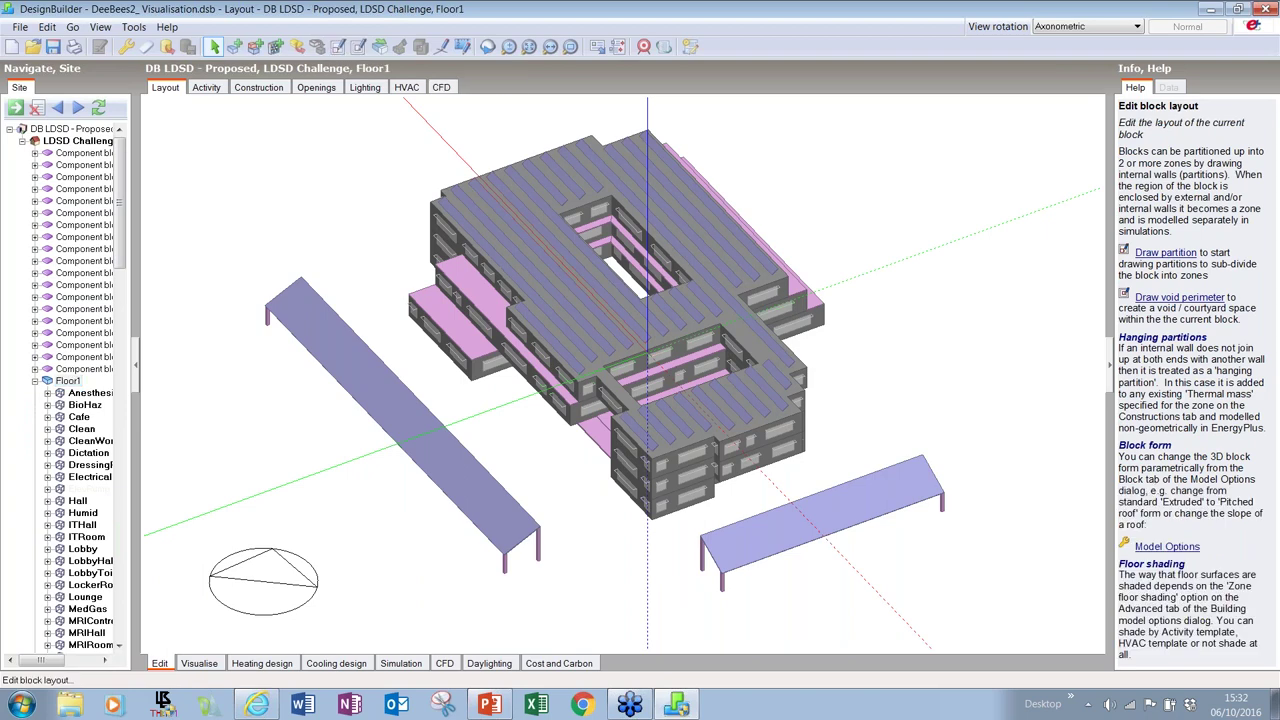
click(1044, 27)
click(1043, 40)
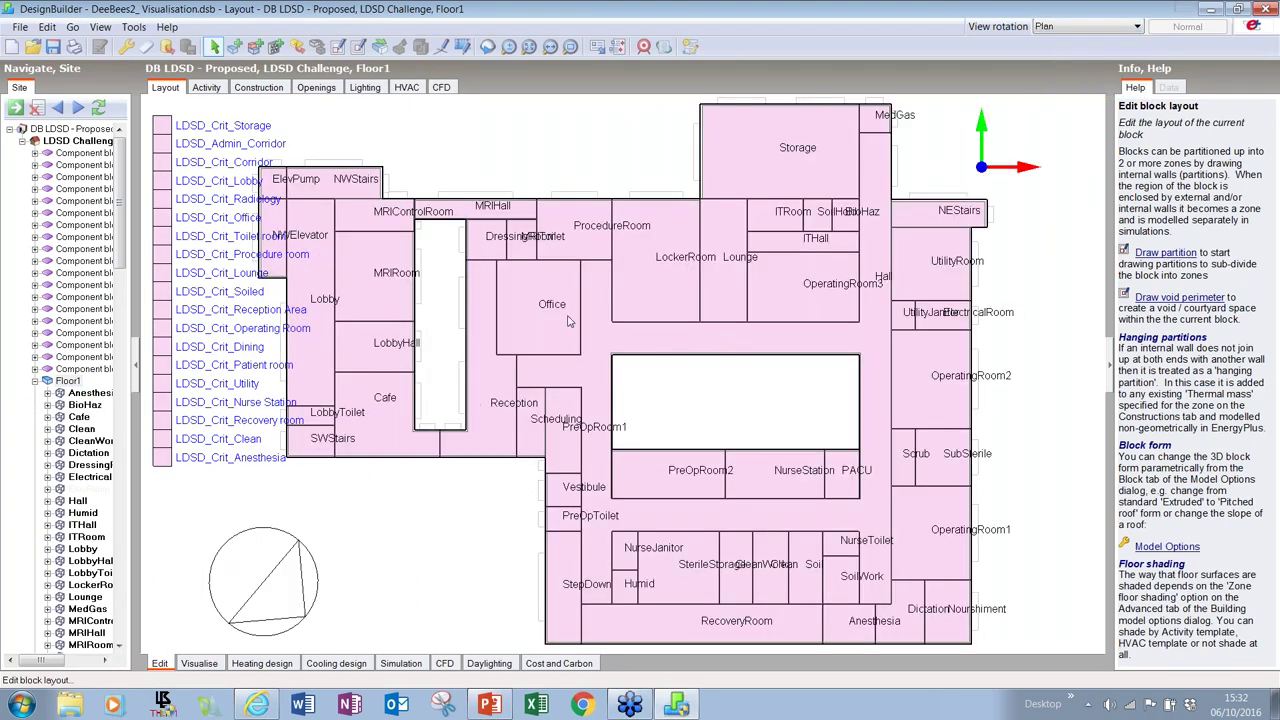
scroll(572, 326, down, 2)
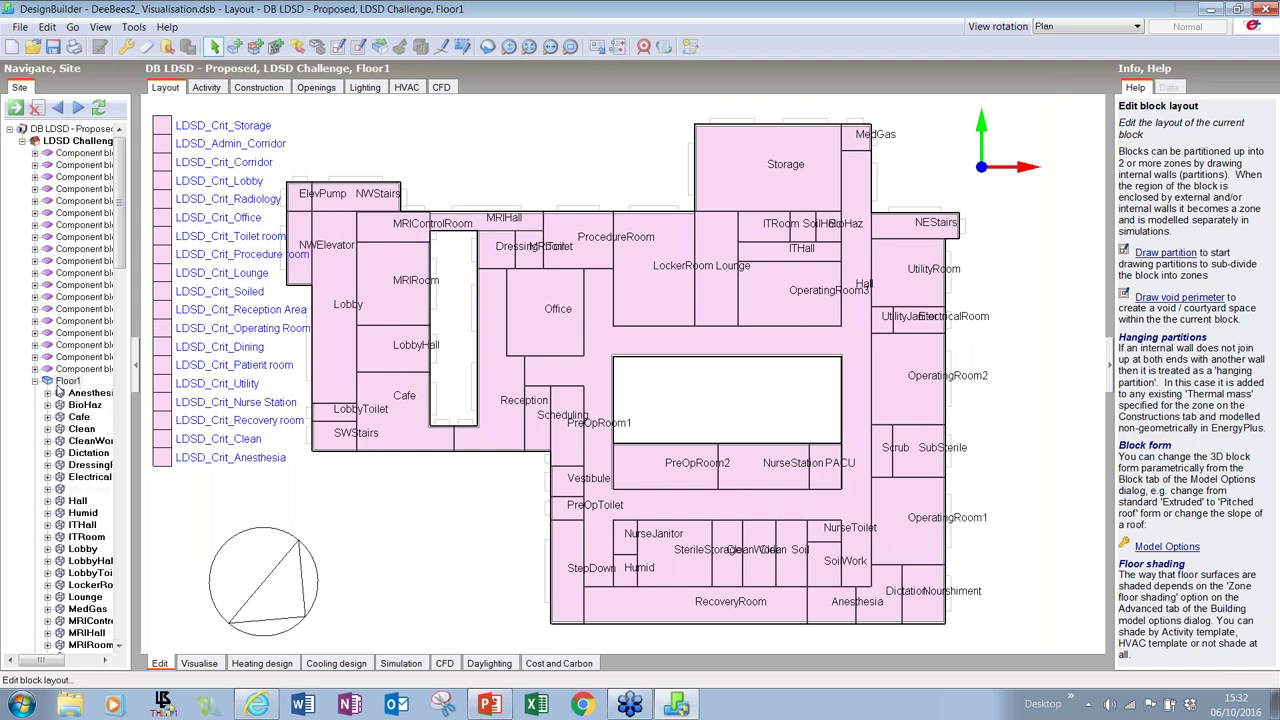
Review the Floor2 and Floor3 zone layouts of the proposed design, collapsing the preceding floors in the model tree.
click(34, 383)
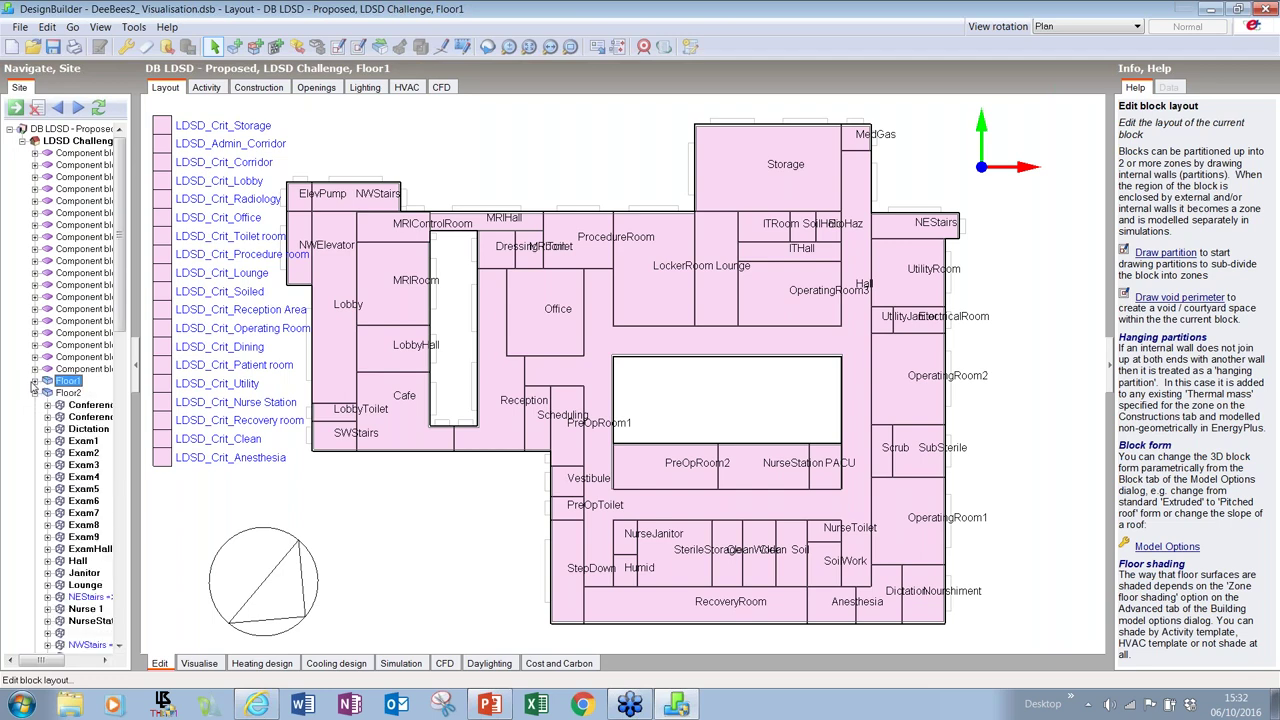
click(69, 394)
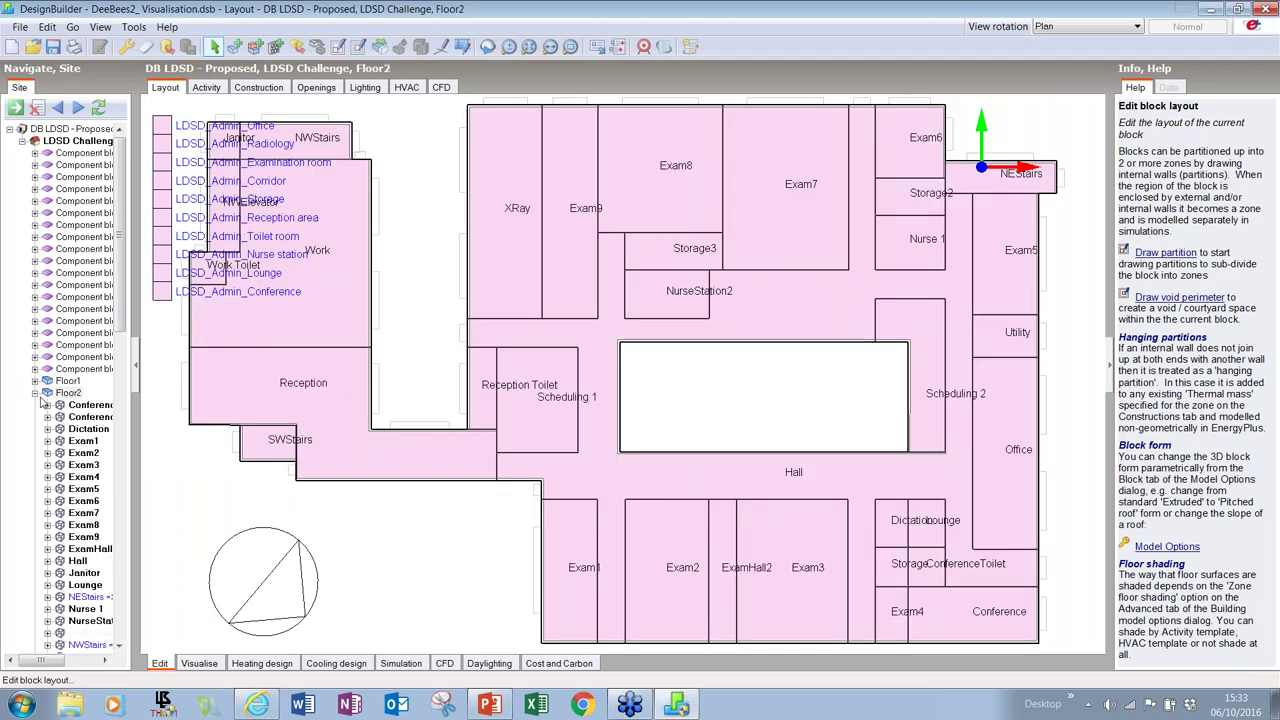
scroll(427, 413, down, 3)
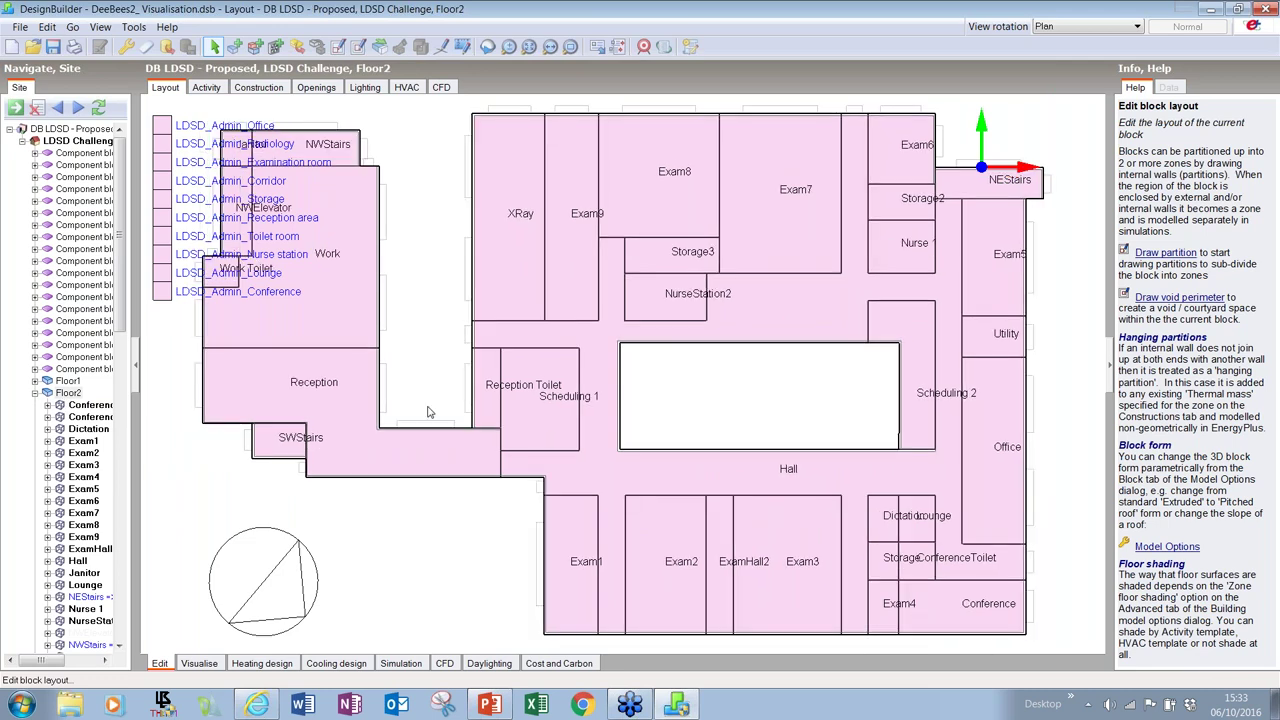
scroll(427, 413, down, 1)
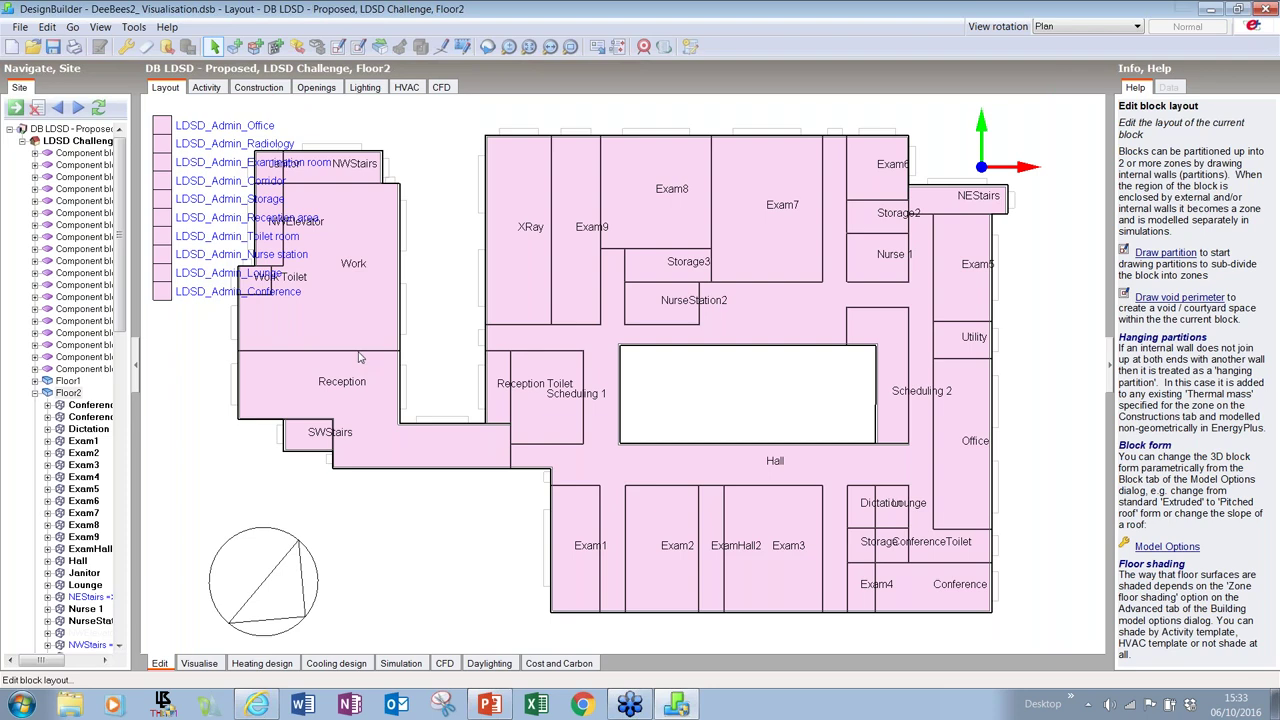
click(35, 393)
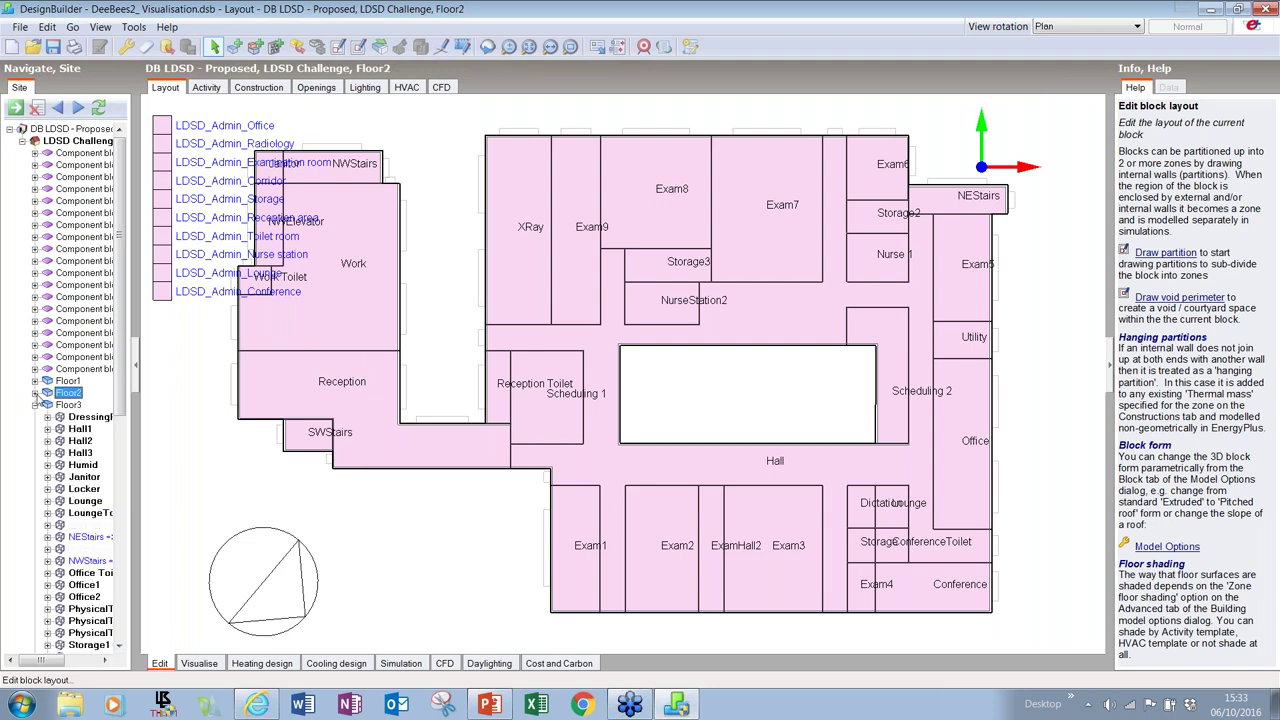
click(68, 405)
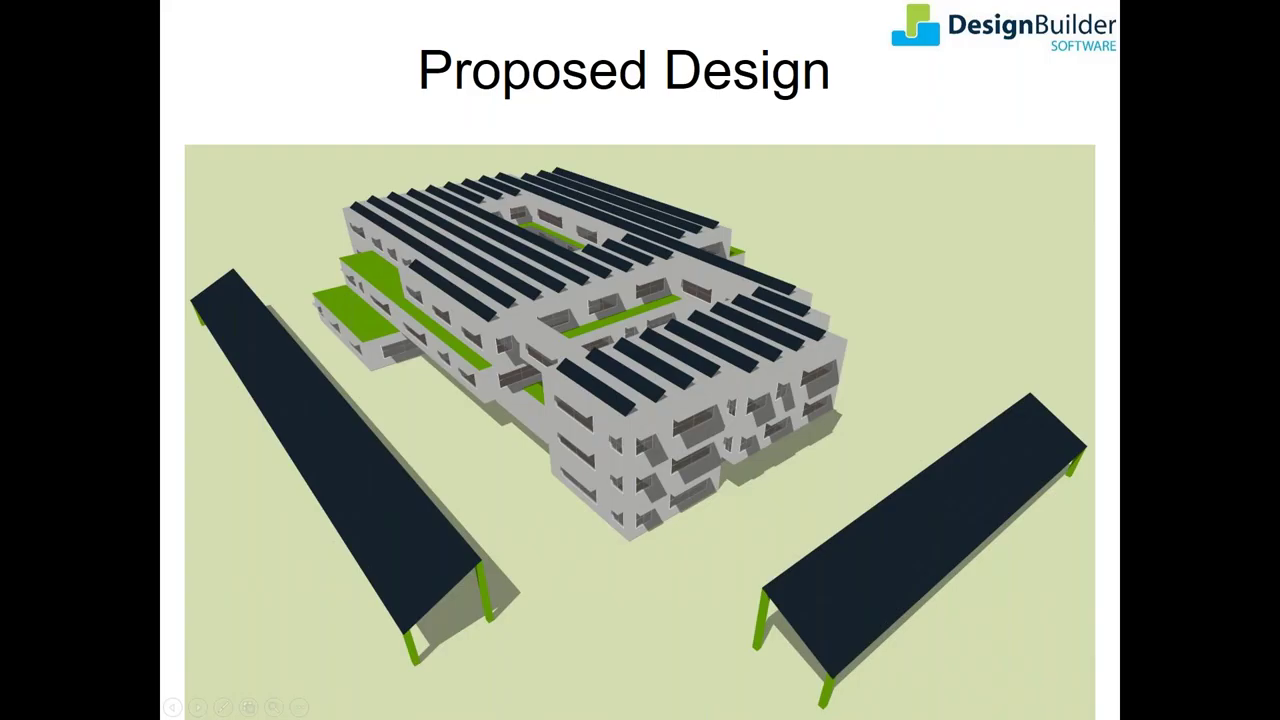
key(Right)
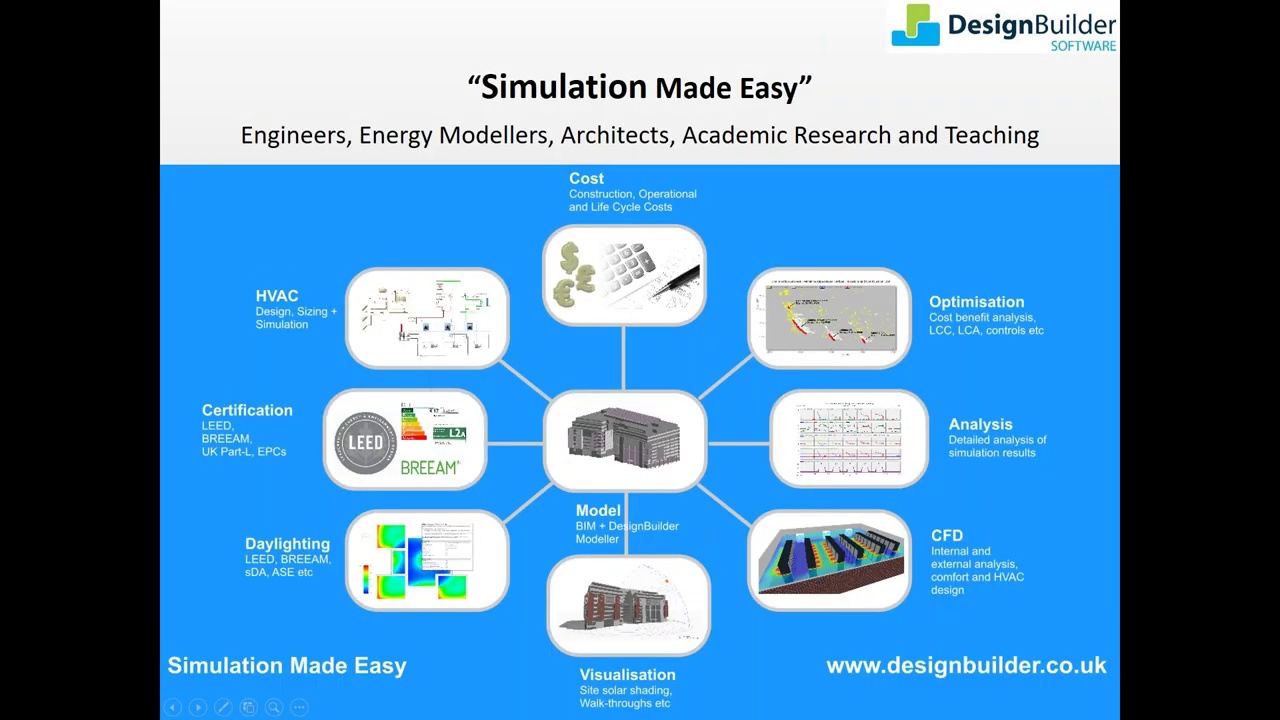
key(Right)
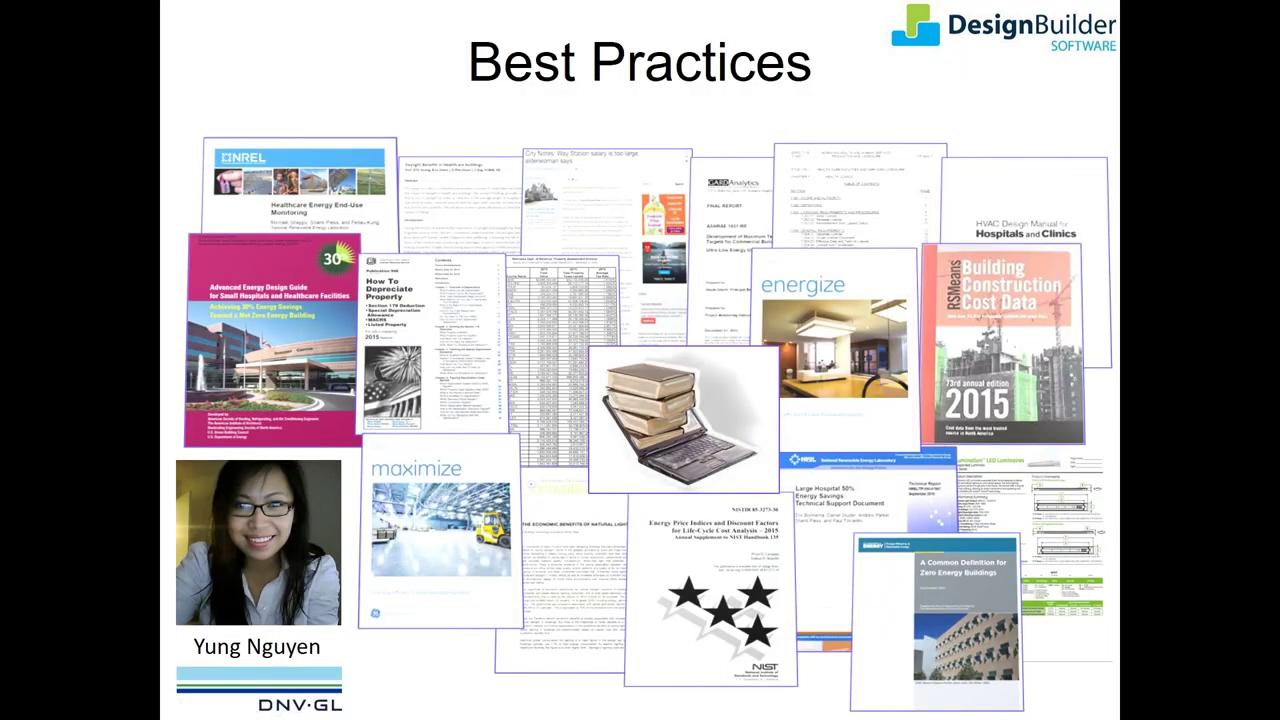
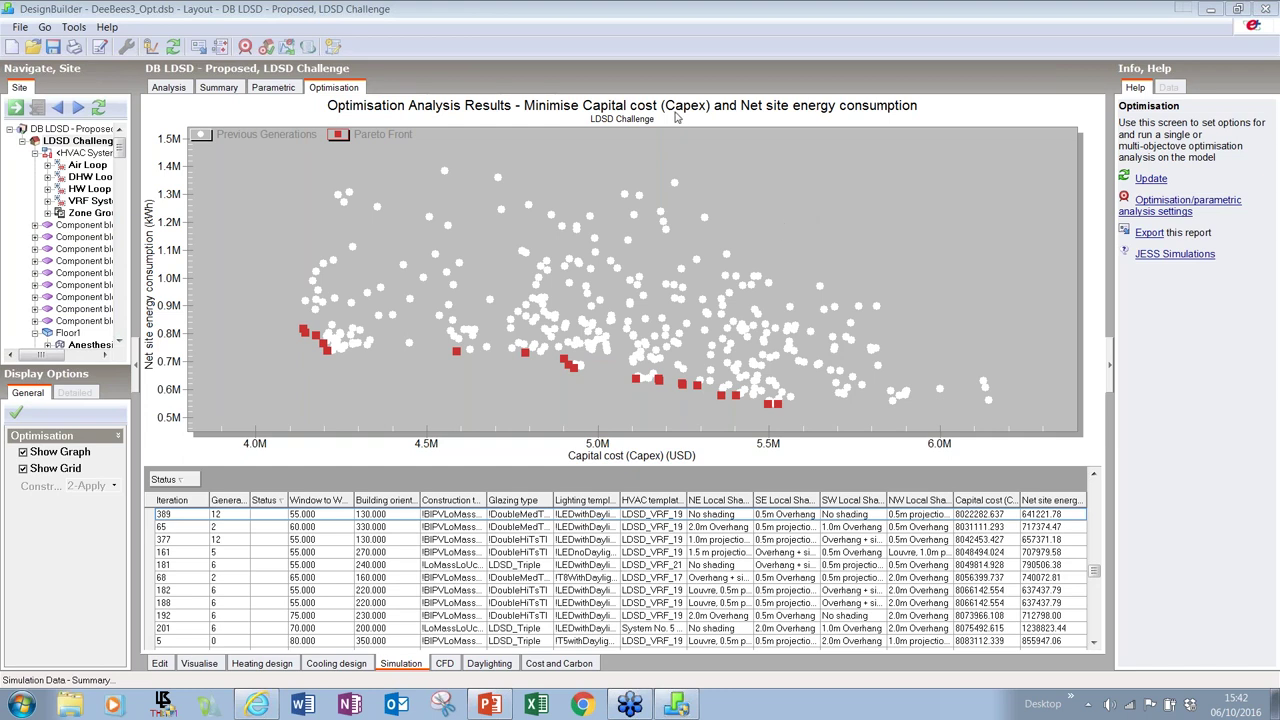
Open the optimisation/parametric analysis settings and review the study's objectives and constraints.
click(245, 47)
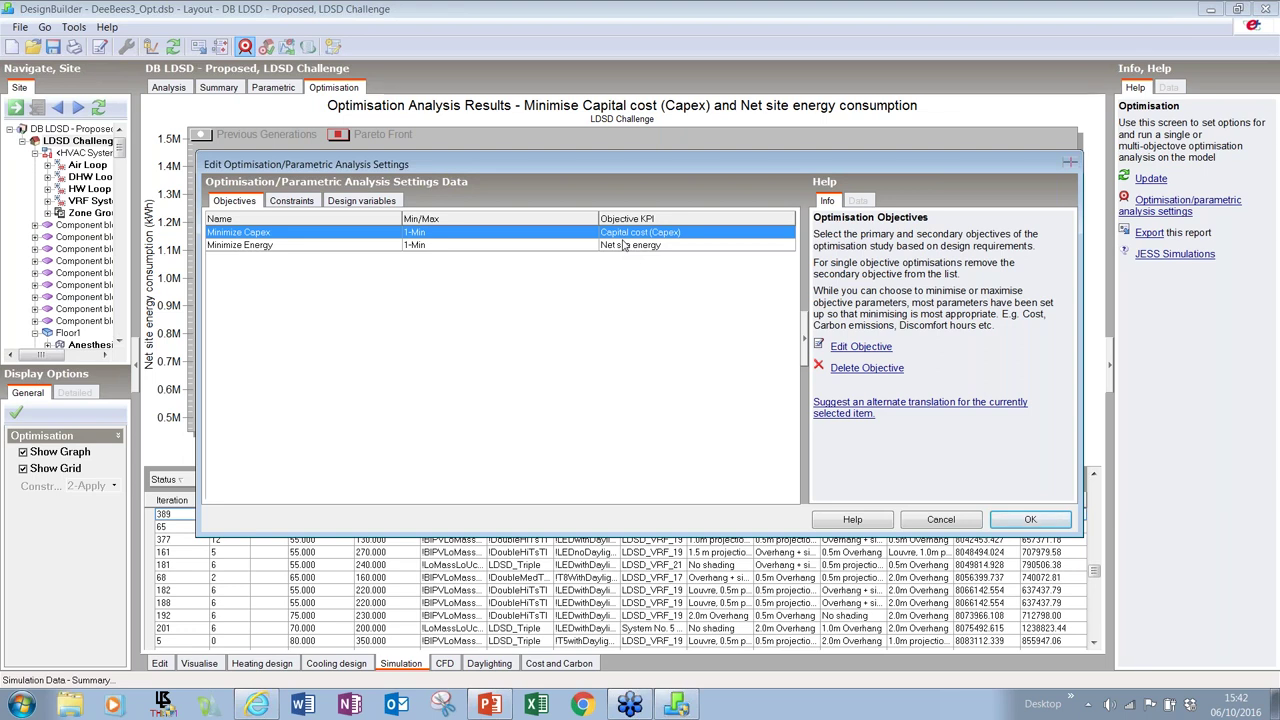
click(284, 202)
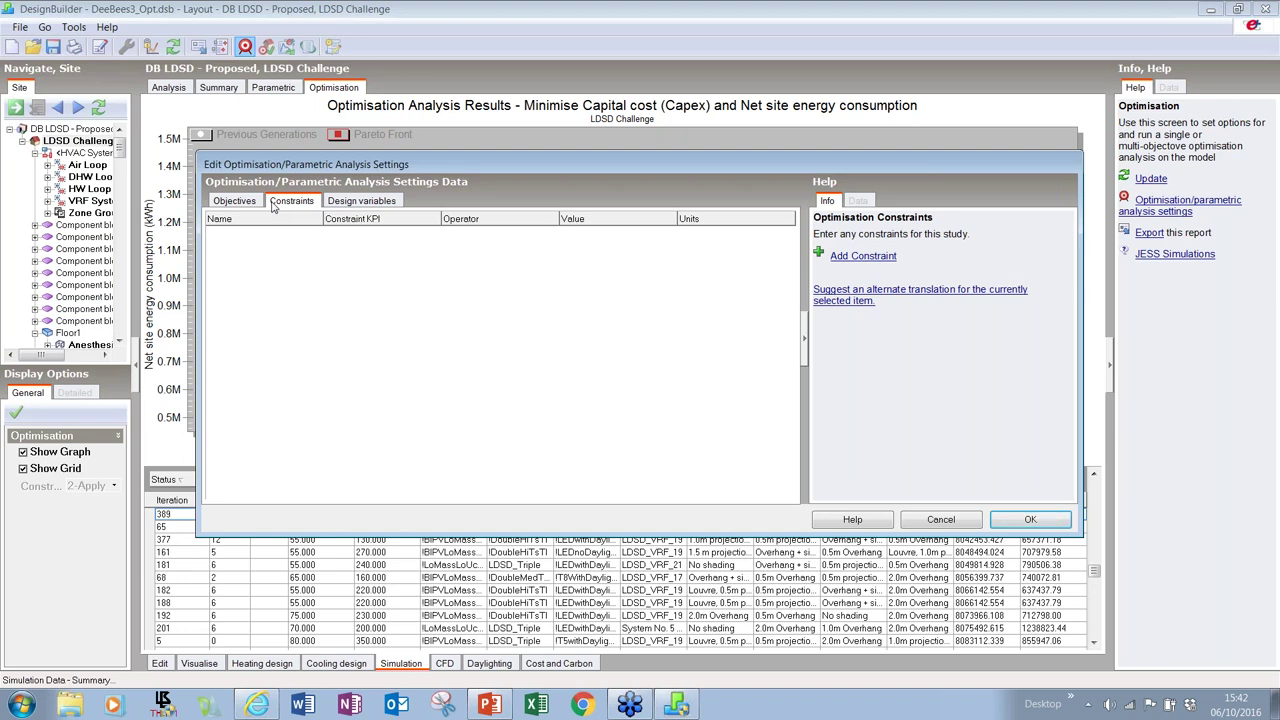
Review the study's design variables from window-to-wall ratio to local shading, widening the name and type columns, and close the settings without changes.
click(354, 202)
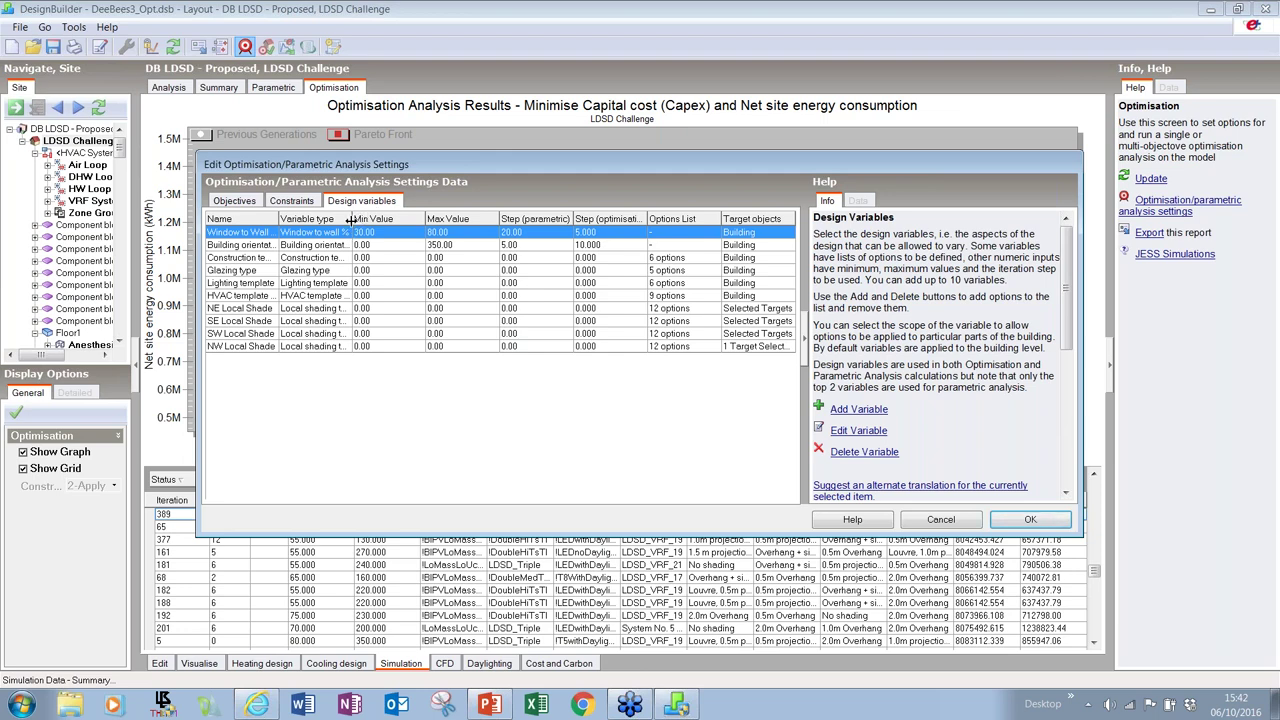
drag(352, 218, 382, 218)
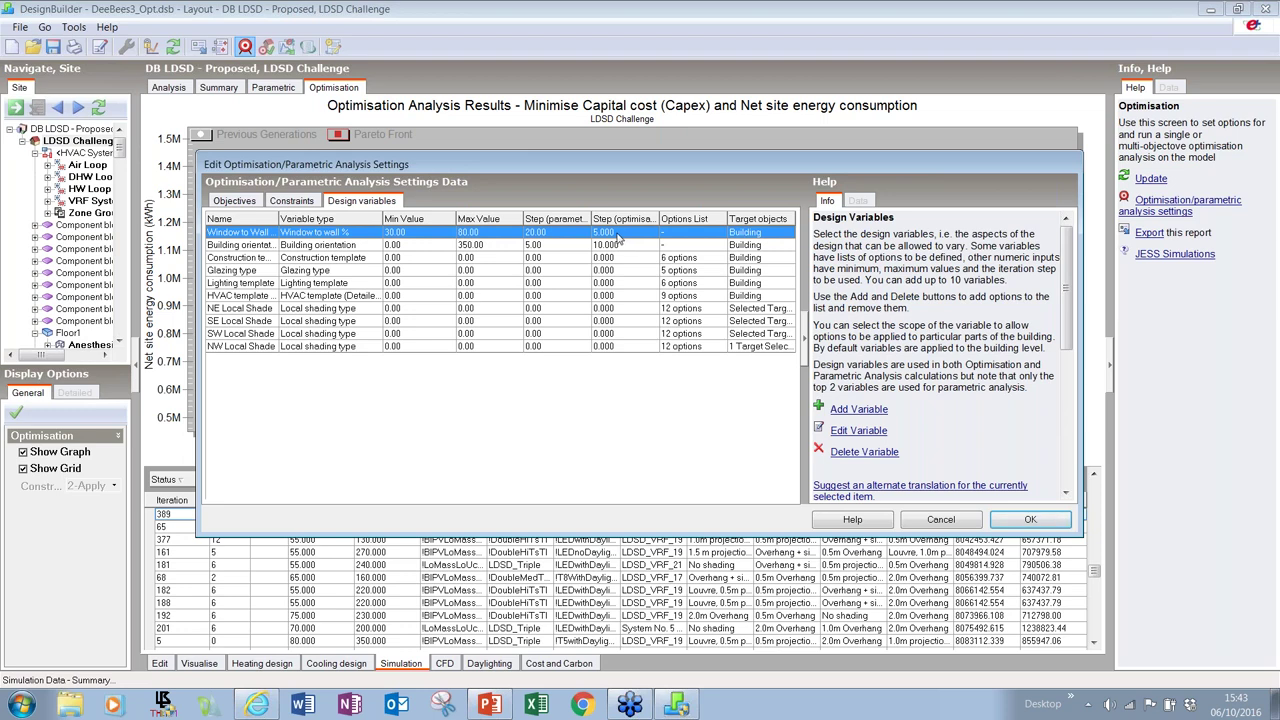
click(248, 246)
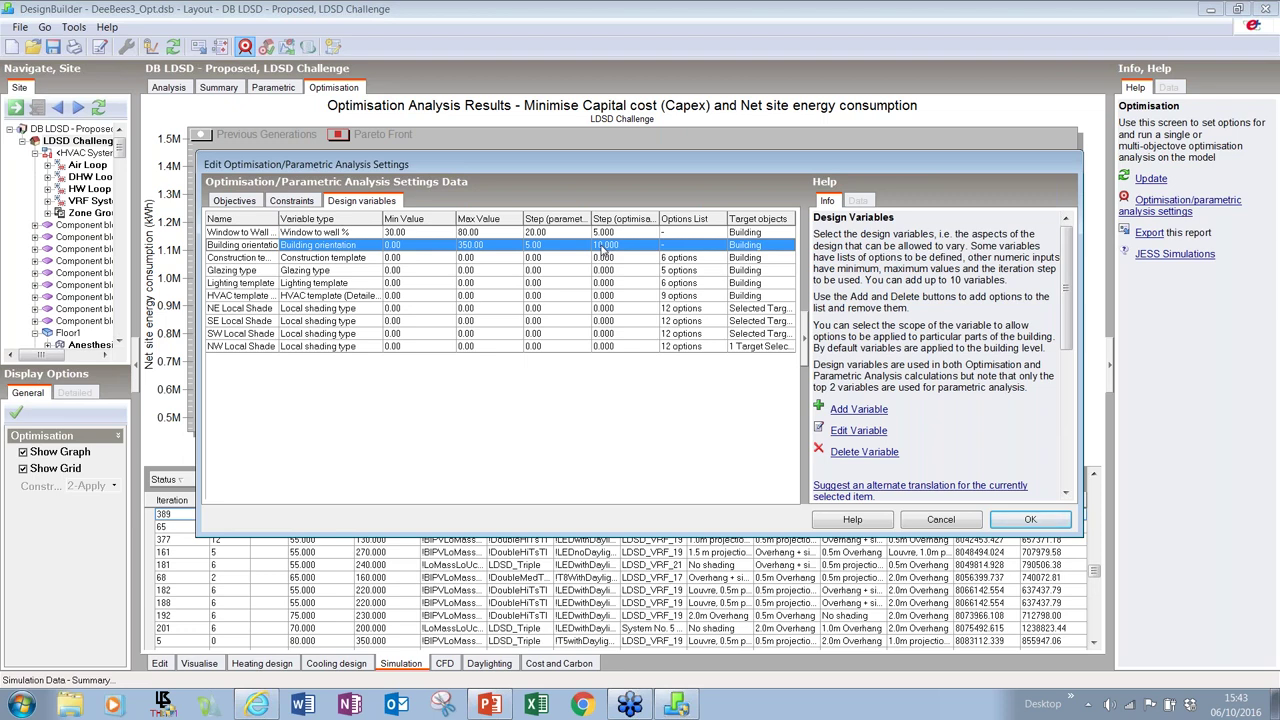
click(226, 261)
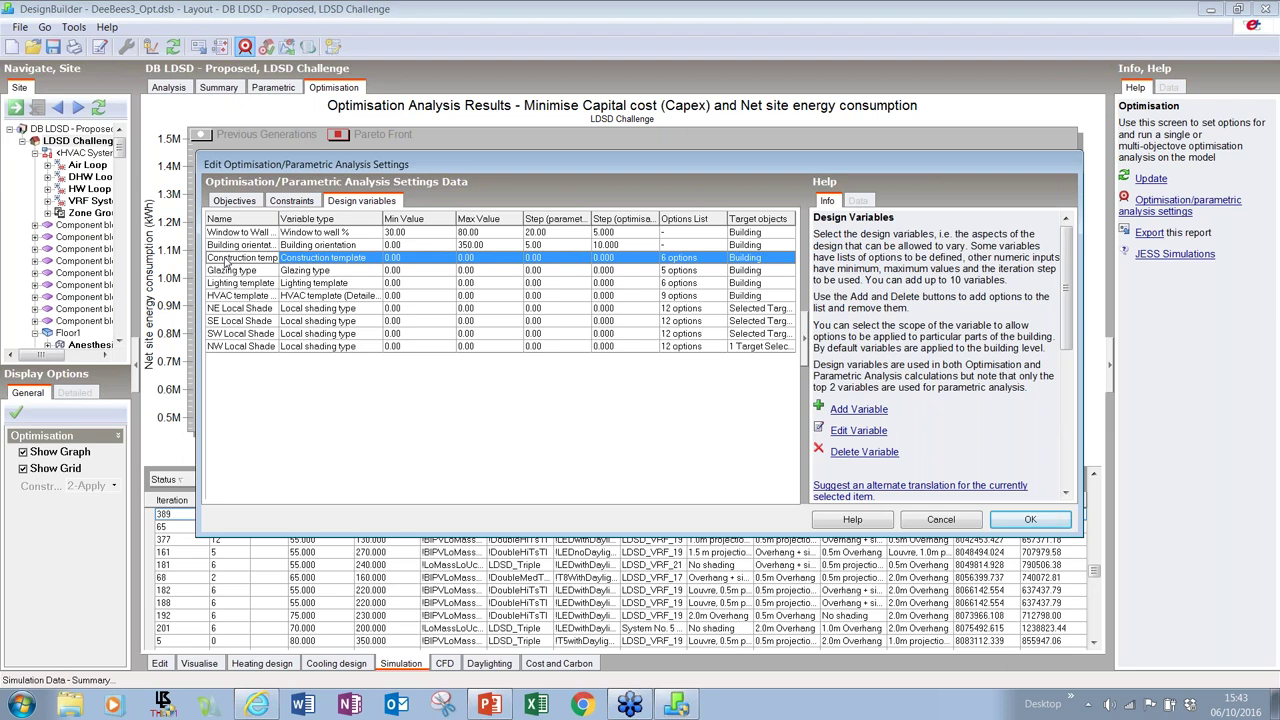
click(220, 271)
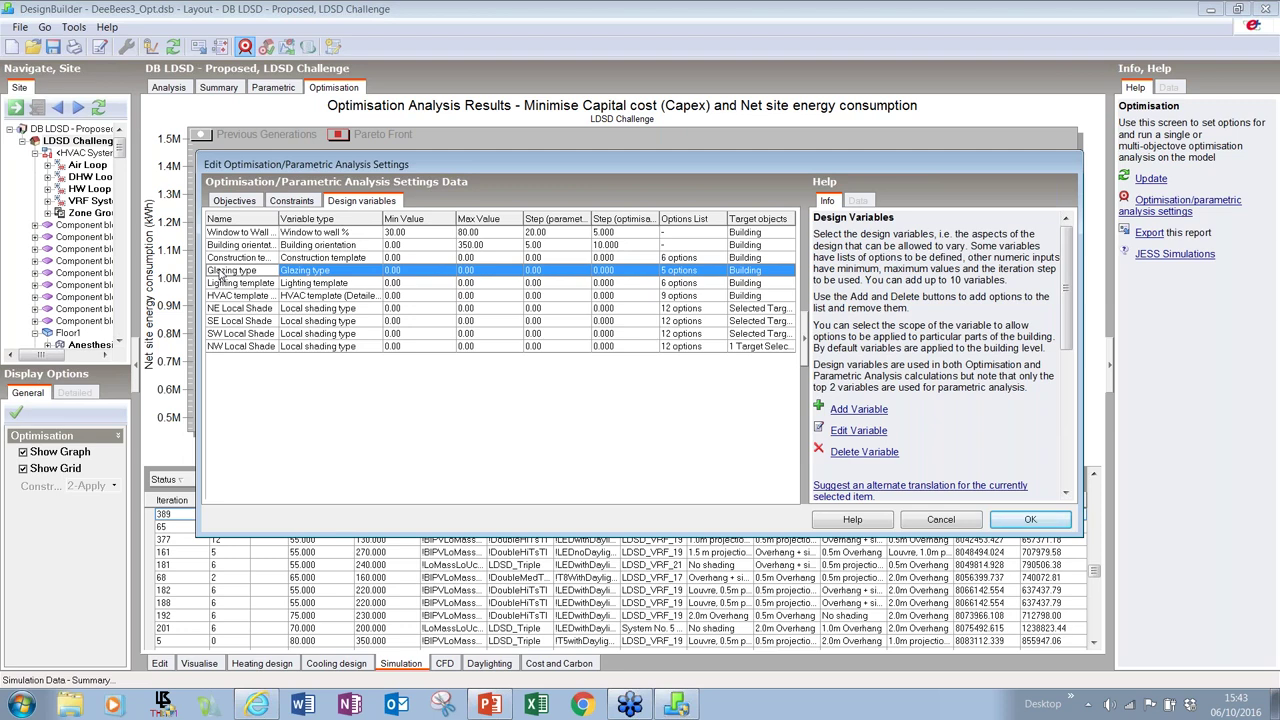
click(220, 284)
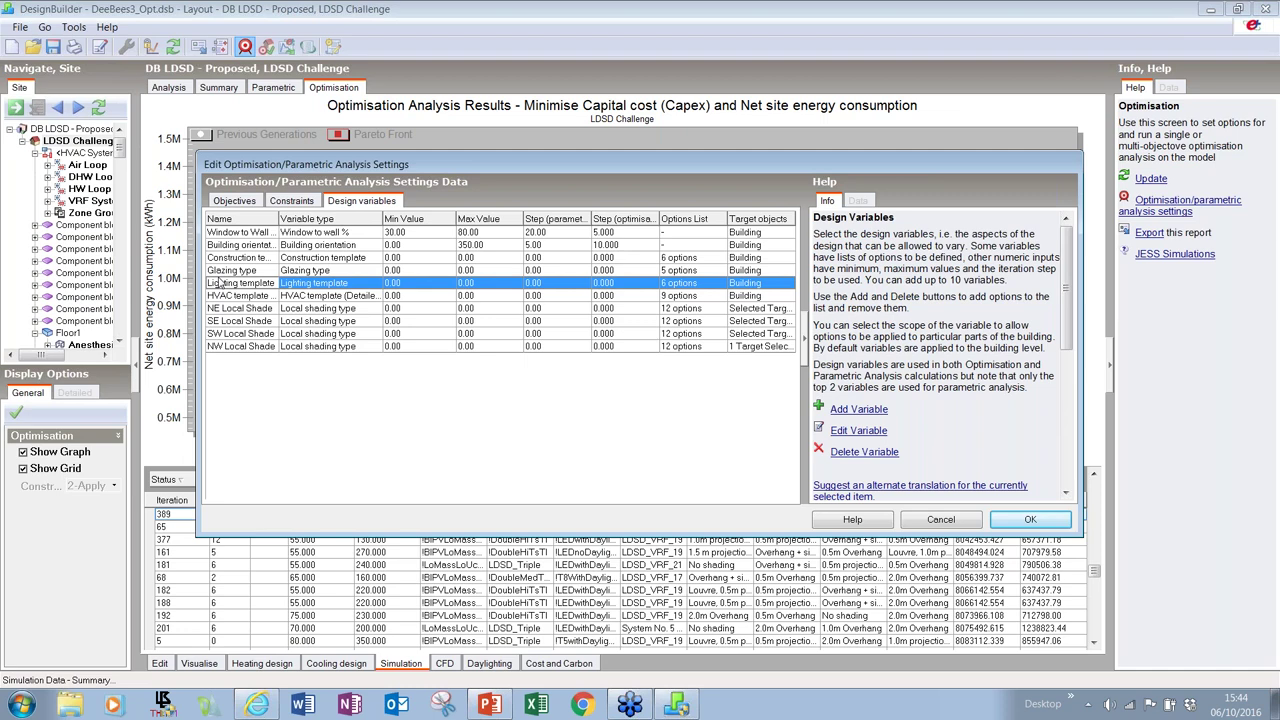
click(225, 297)
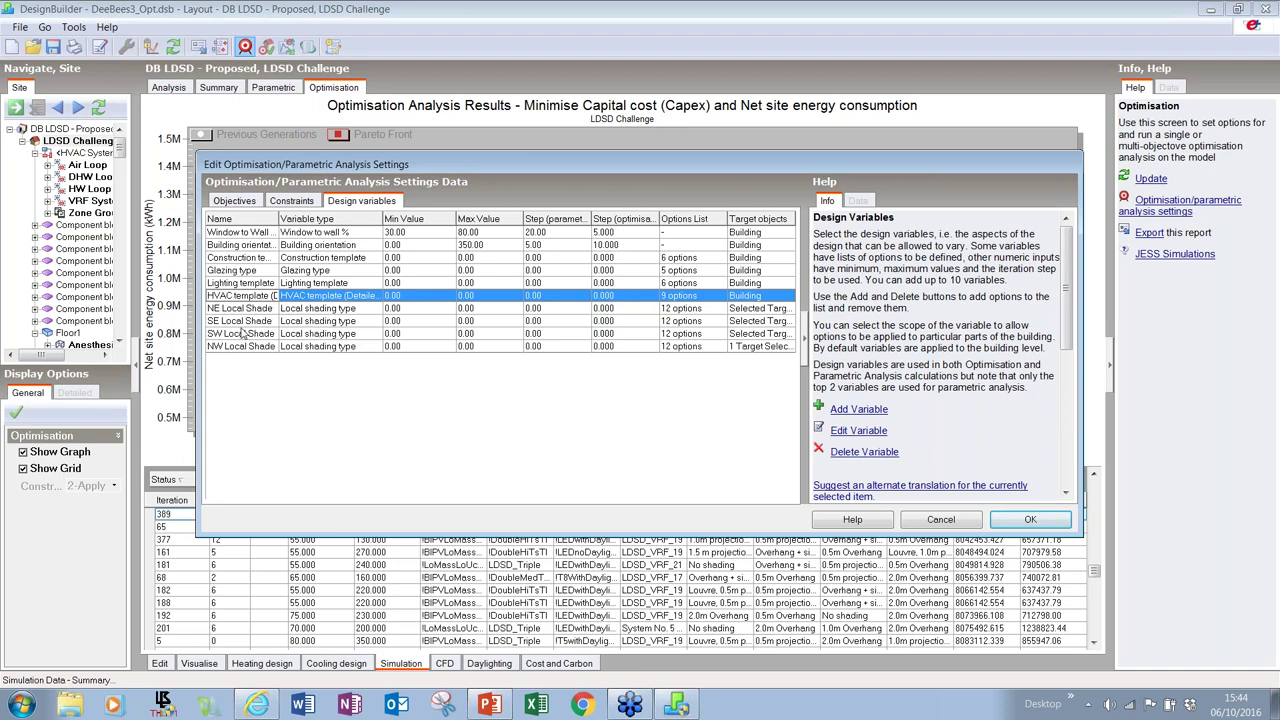
drag(279, 218, 295, 218)
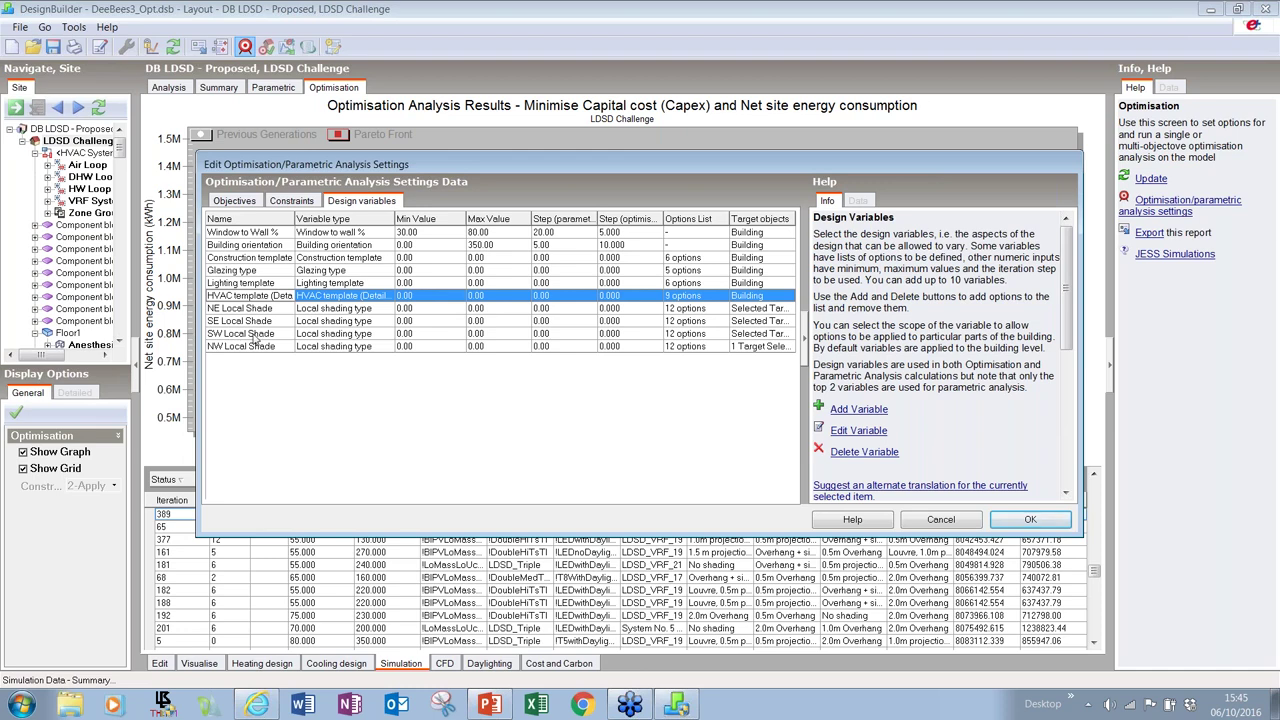
click(940, 520)
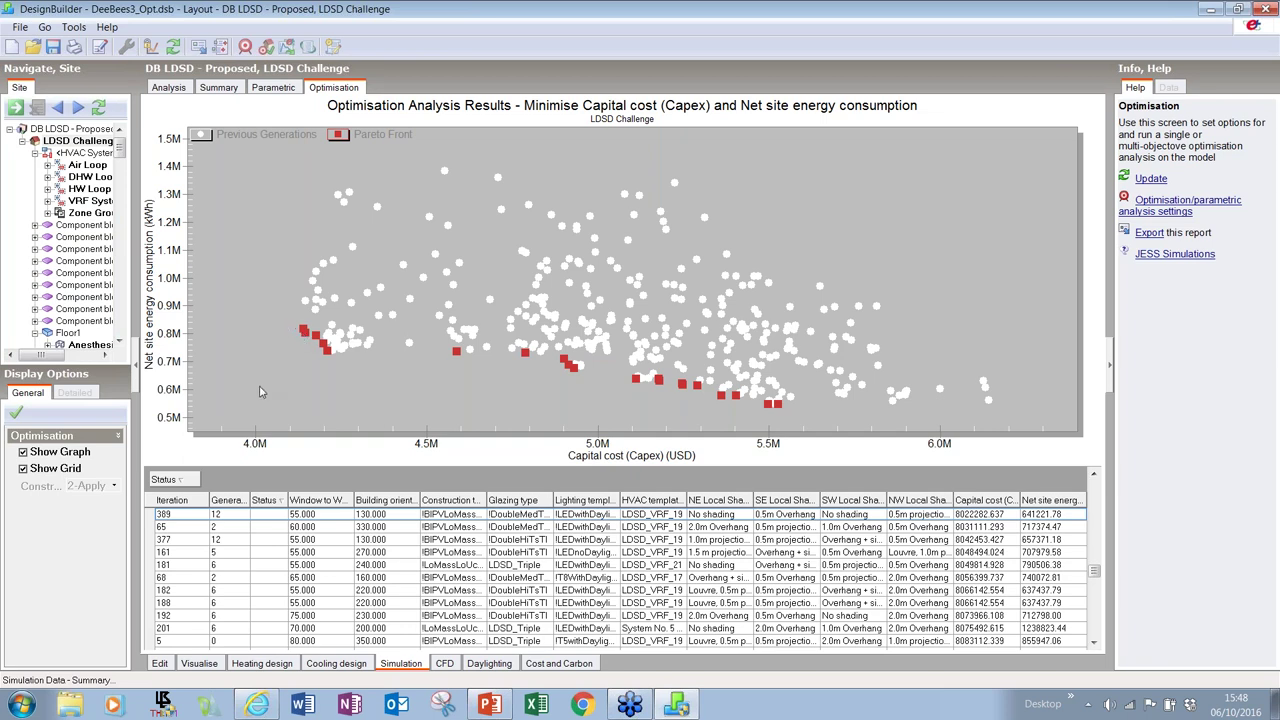
Examine the optimal designs in the results table, highlighting Pareto front points near 4.8M and 4.2M USD capital cost on the graph.
drag(1095, 573, 1095, 478)
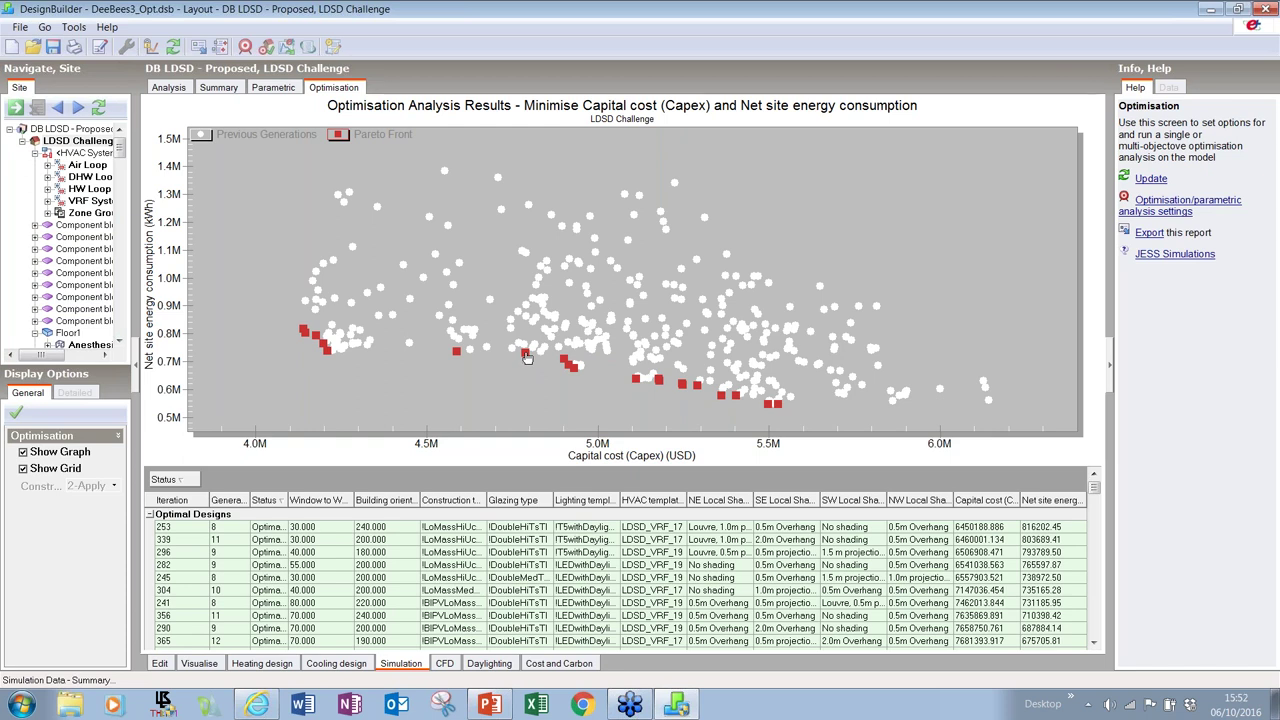
click(526, 356)
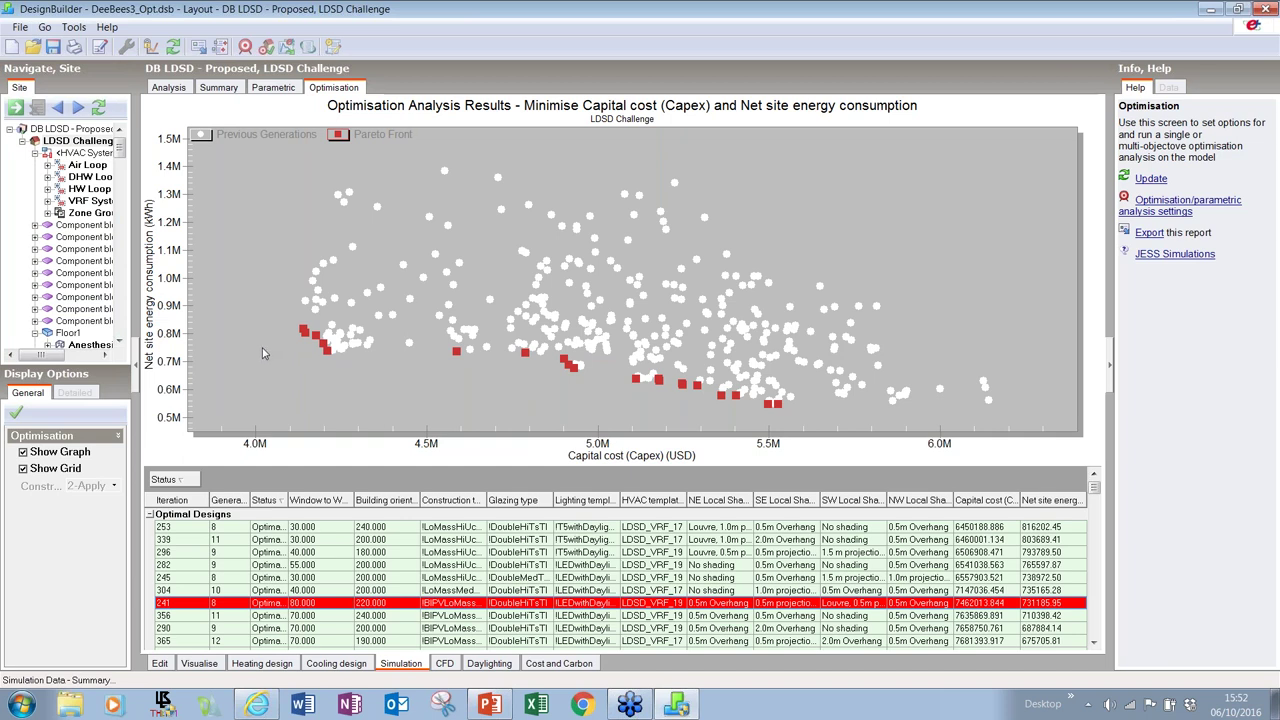
click(324, 357)
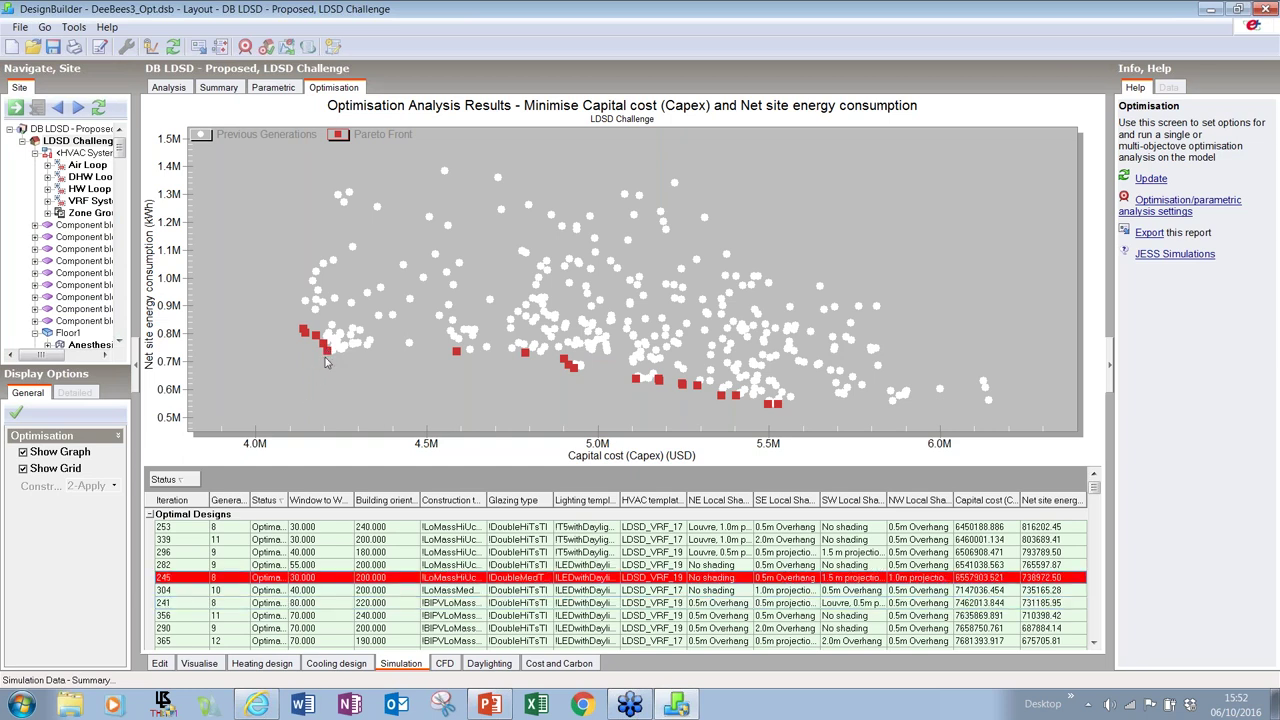